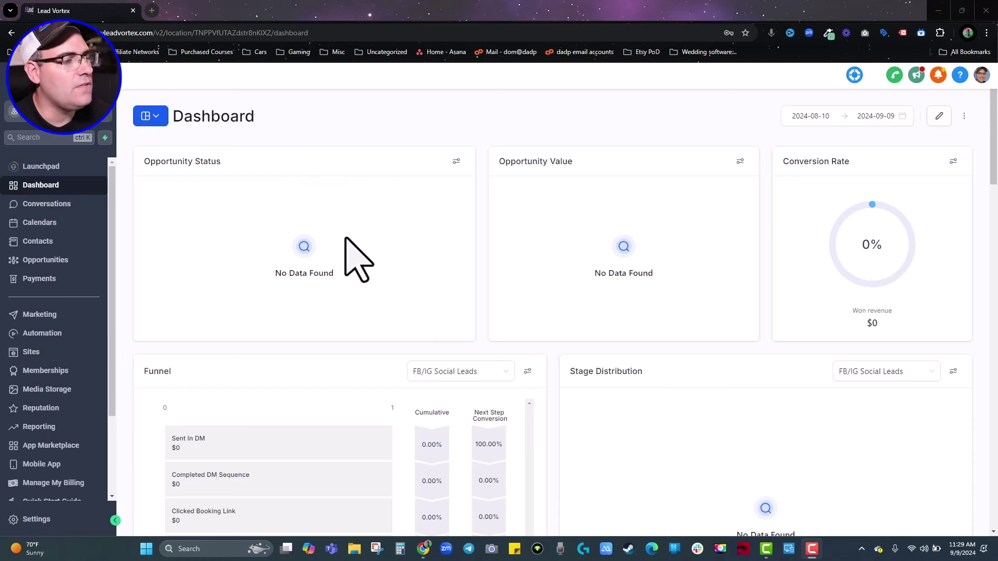
Open Email Services under Settings, showing the default SMTP Service, and dismiss the deliverability notice
{"action": "left_click", "coordinate": [34, 519]}
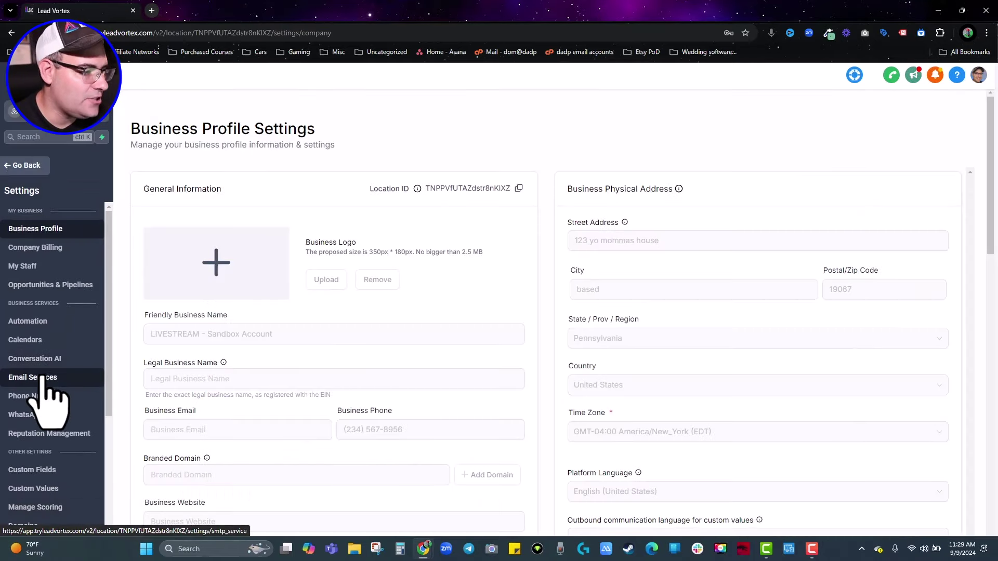
{"action": "left_click", "coordinate": [41, 382]}
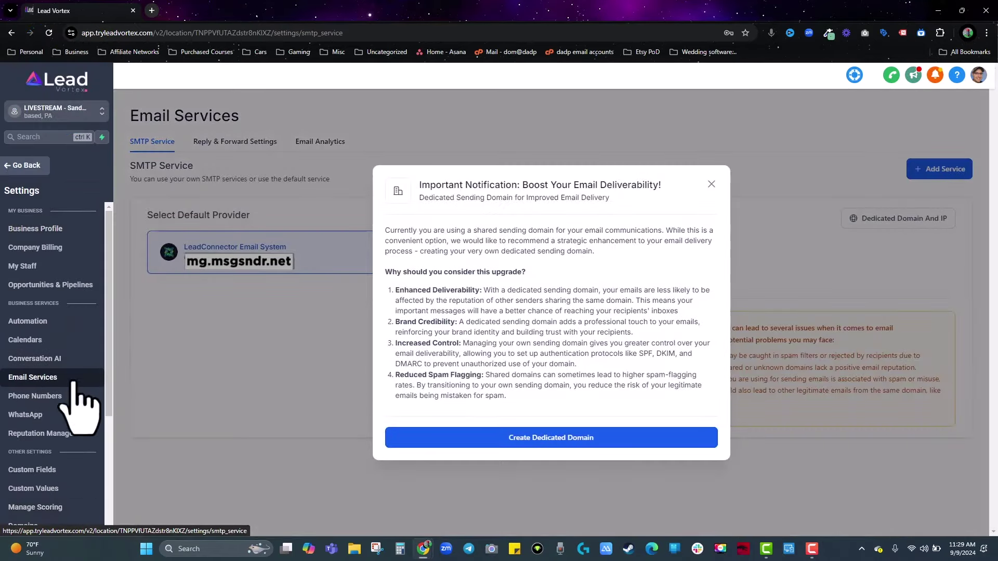
{"action": "left_click", "coordinate": [711, 185]}
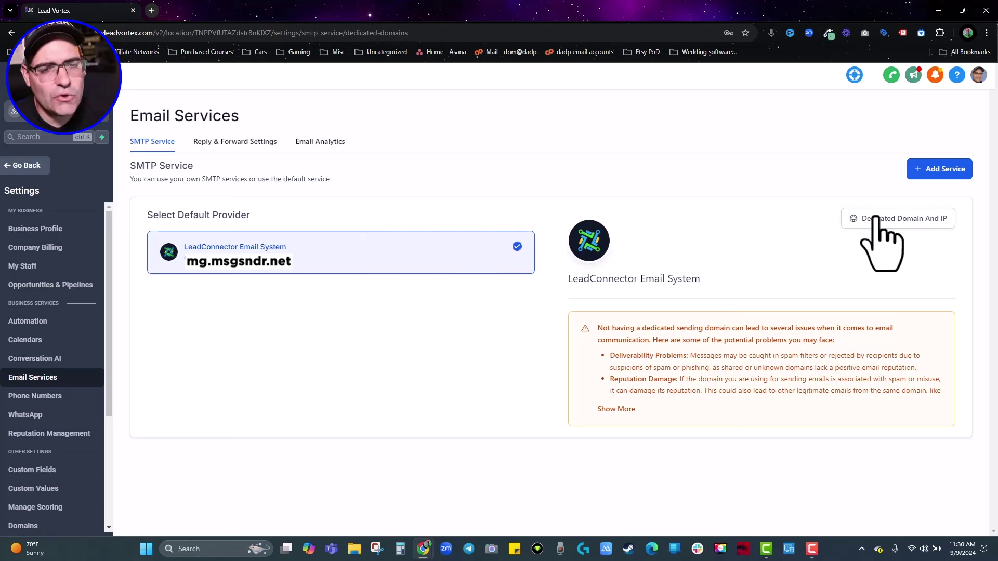
Under Dedicated Domain And IP, review the 100,000 emails/month IP note and start adding a domain
{"action": "left_click", "coordinate": [877, 218]}
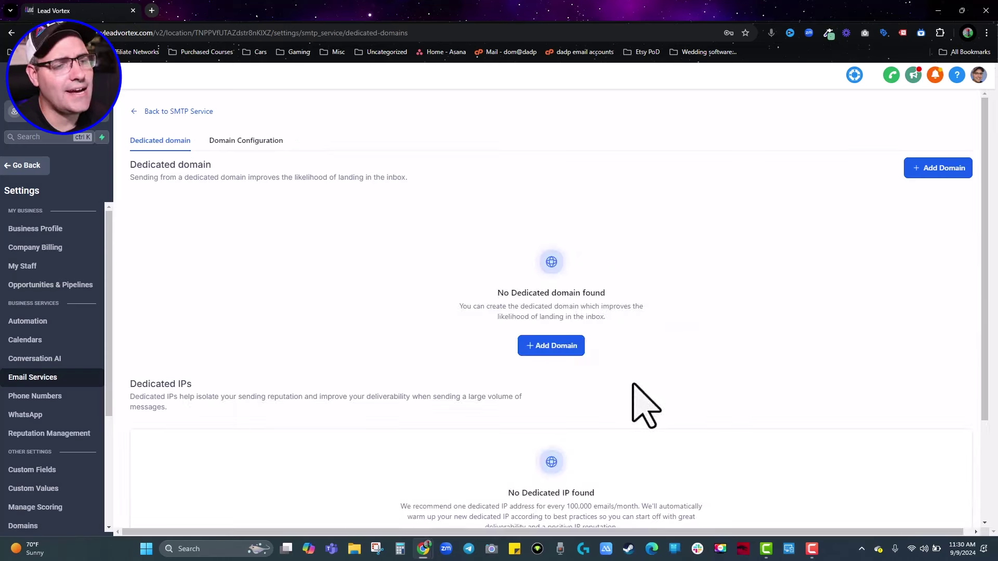
{"action": "scroll", "coordinate": [485, 319], "scroll_direction": "down", "scroll_amount": 3}
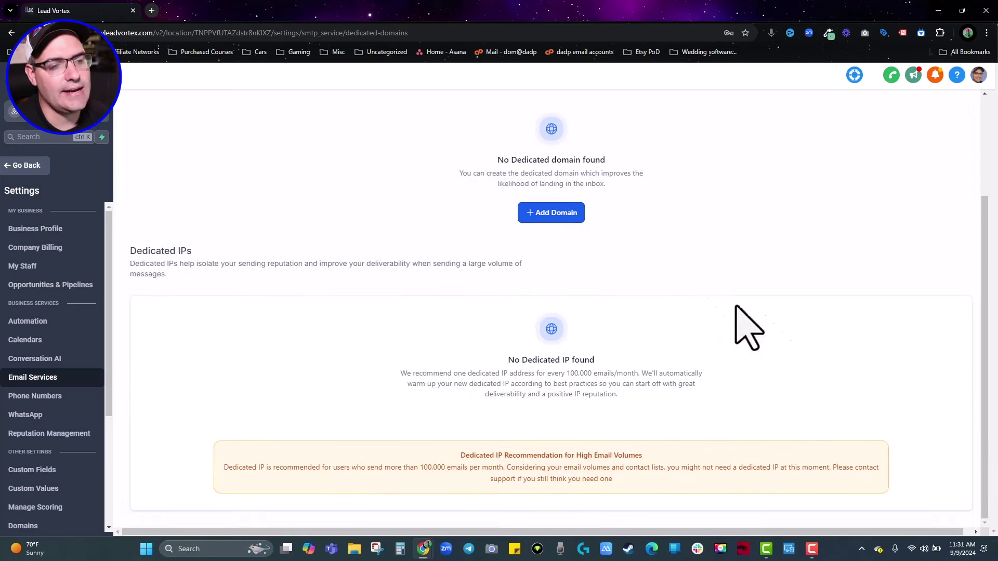
{"action": "left_click_drag", "start_coordinate": [566, 374], "coordinate": [689, 373]}
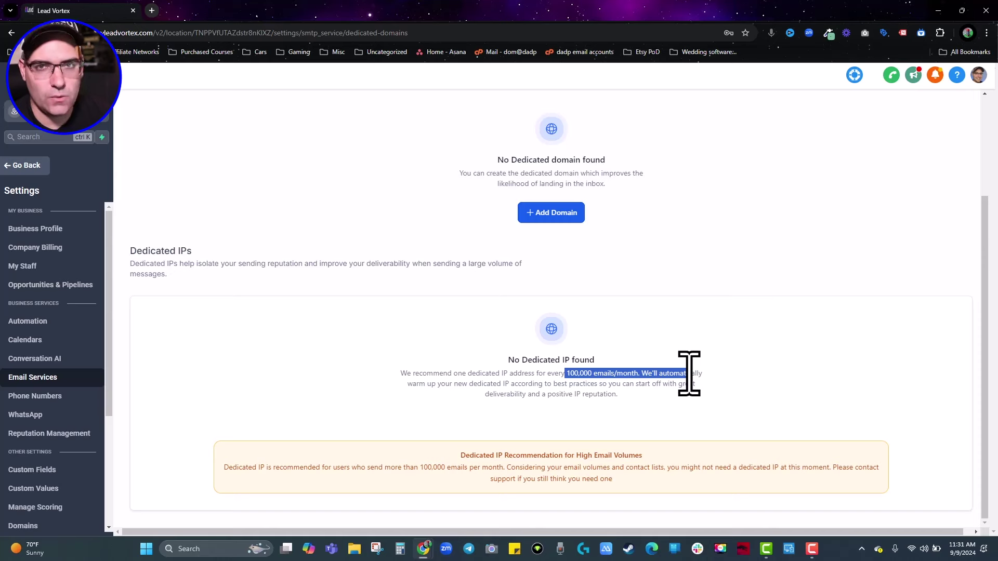
{"action": "scroll", "coordinate": [591, 383], "scroll_direction": "up", "scroll_amount": 3}
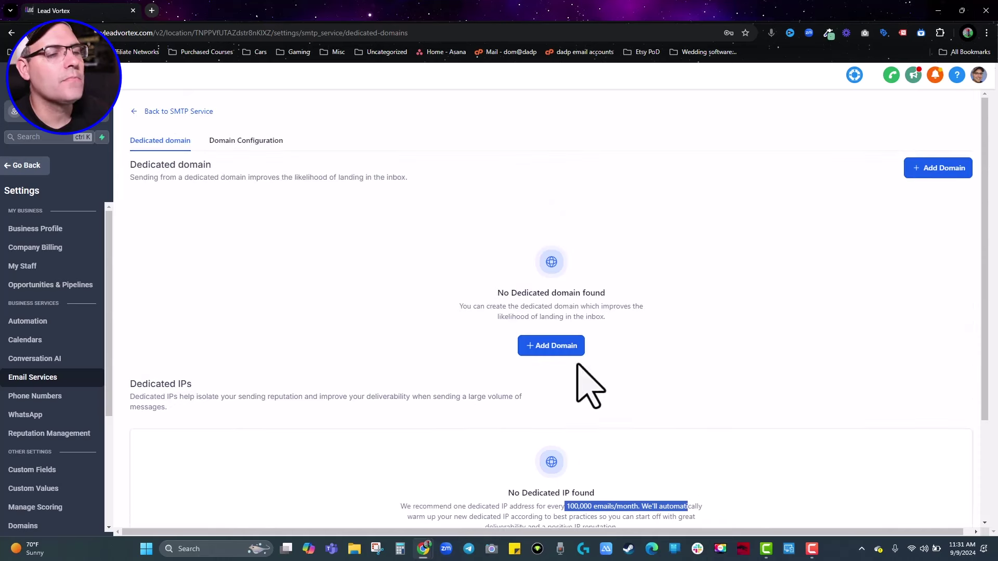
{"action": "left_click", "coordinate": [552, 345]}
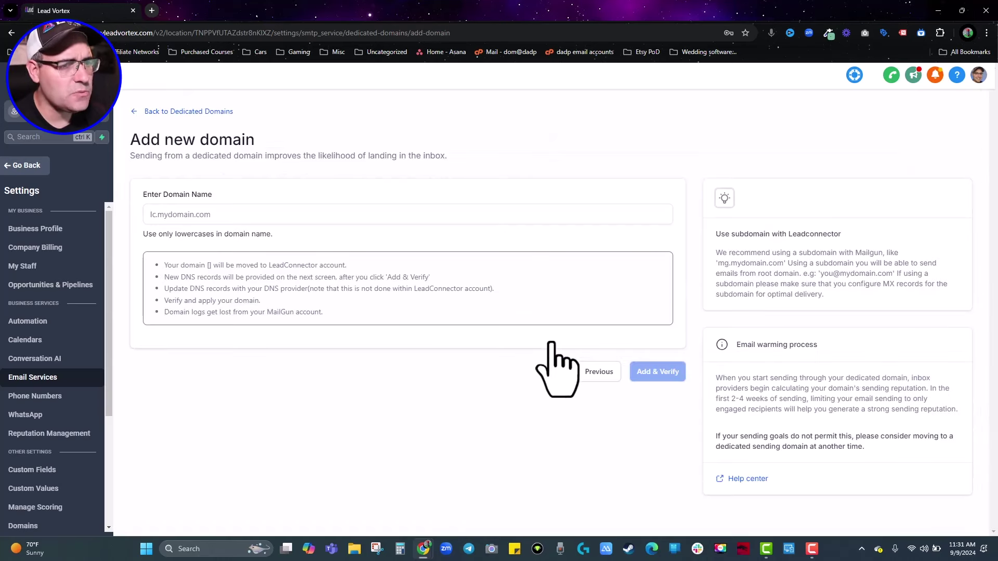
Paste emailm.earshot.info into the new domain name field
{"action": "left_click", "coordinate": [544, 223]}
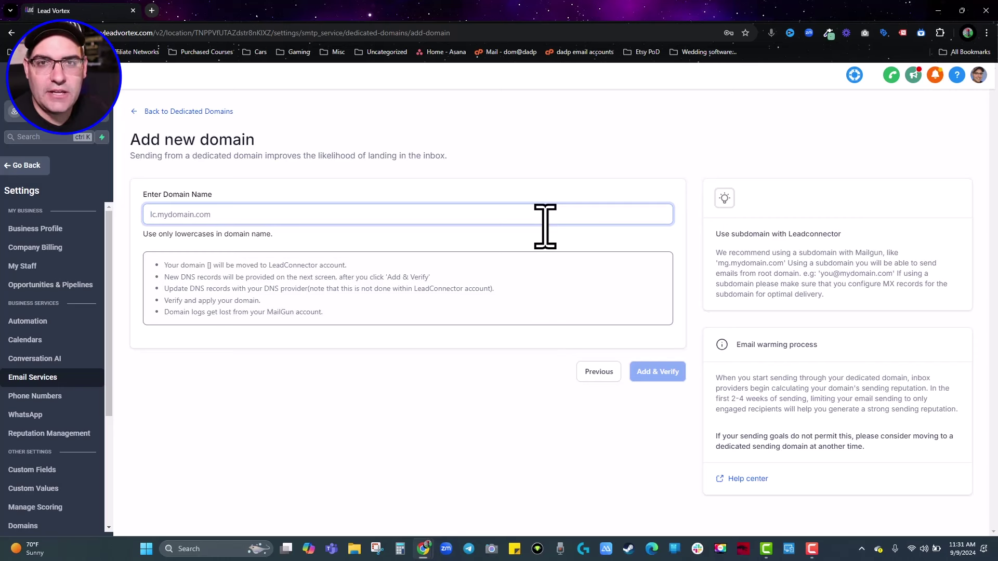
{"action": "type", "text": "emailm.earshot.info"}
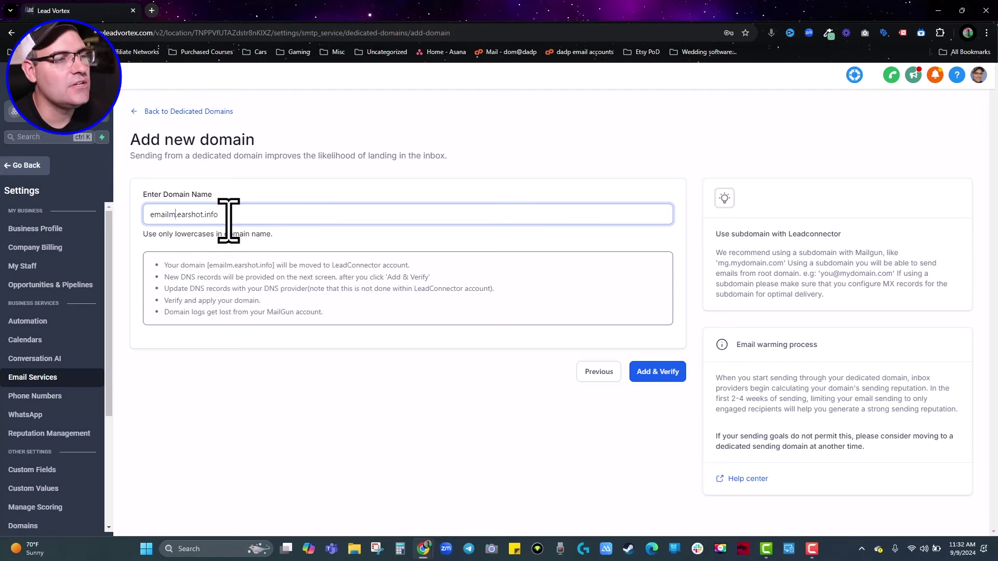
{"action": "left_click_drag", "start_coordinate": [229, 215], "coordinate": [123, 233]}
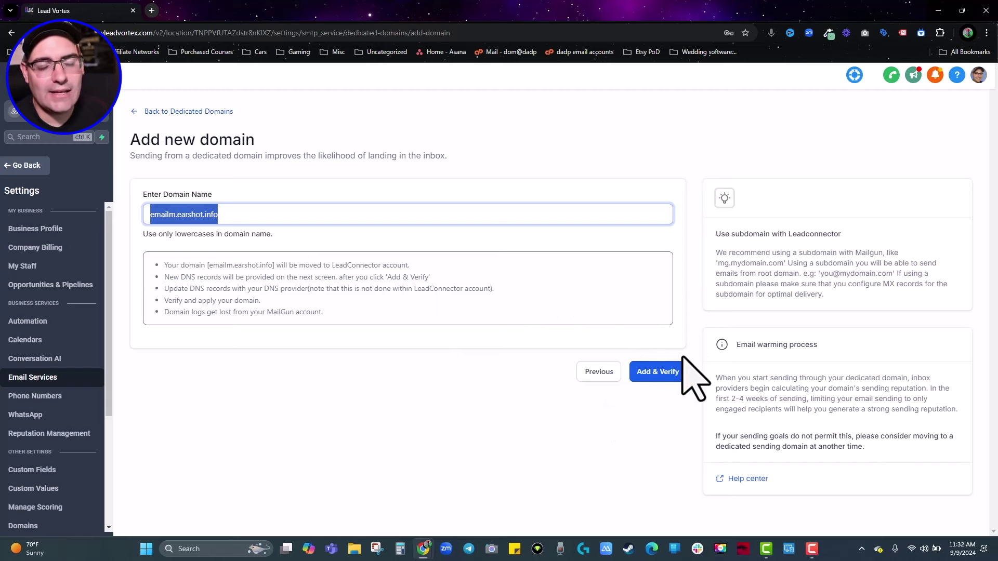
Add and verify emailm.earshot.info, authorizing Cloudflare to set up its DNS records
{"action": "left_click", "coordinate": [664, 370]}
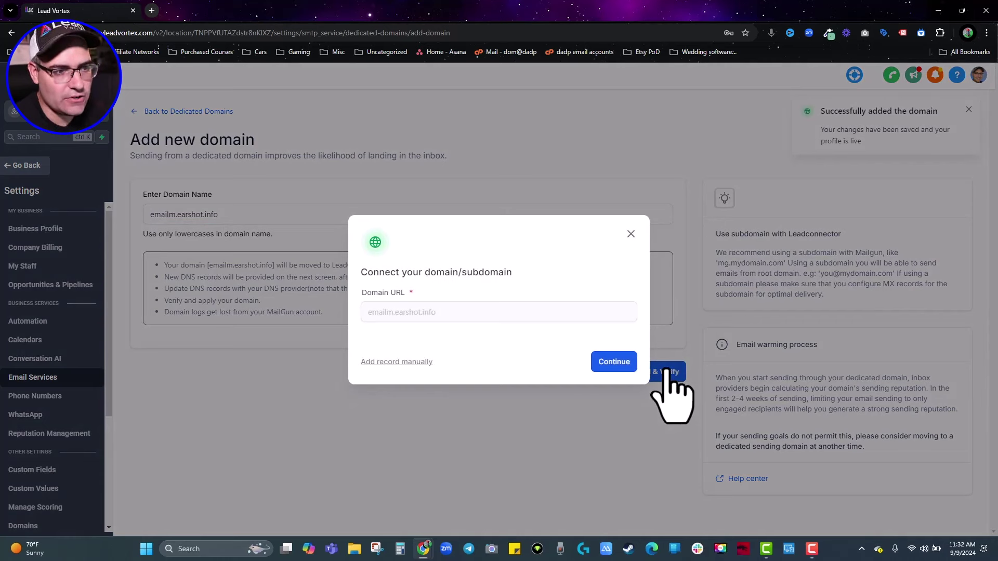
{"action": "left_click", "coordinate": [617, 363]}
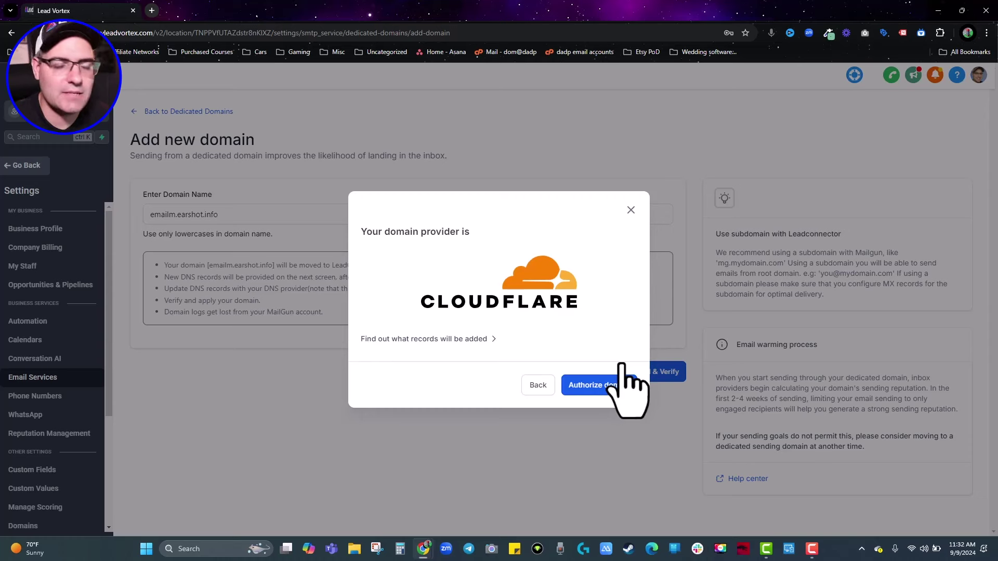
{"action": "left_click", "coordinate": [607, 387]}
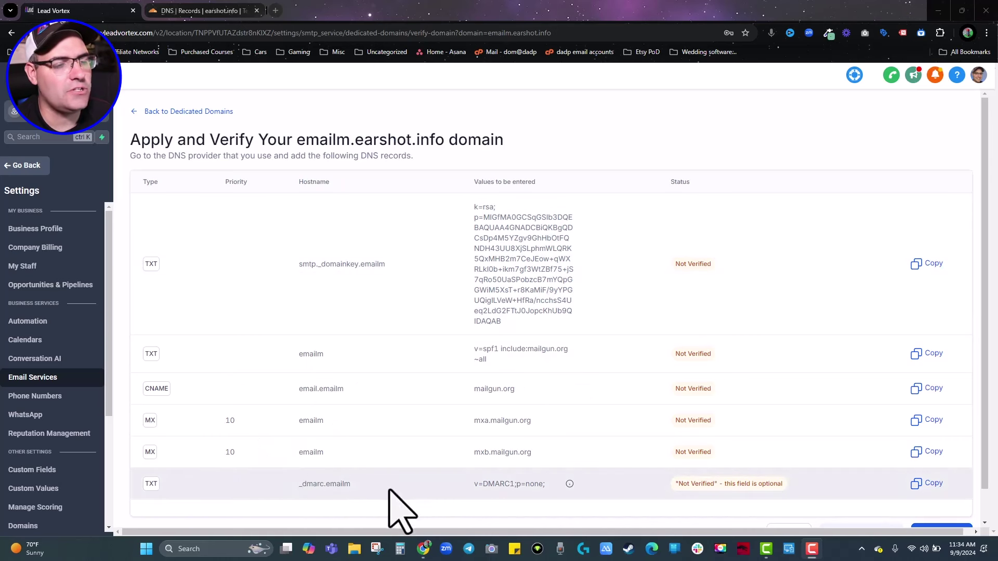
Copy the DMARC hostname _dmarc.emailm and switch to the earshot.info Cloudflare DNS records
{"action": "left_click_drag", "start_coordinate": [299, 484], "coordinate": [322, 488]}
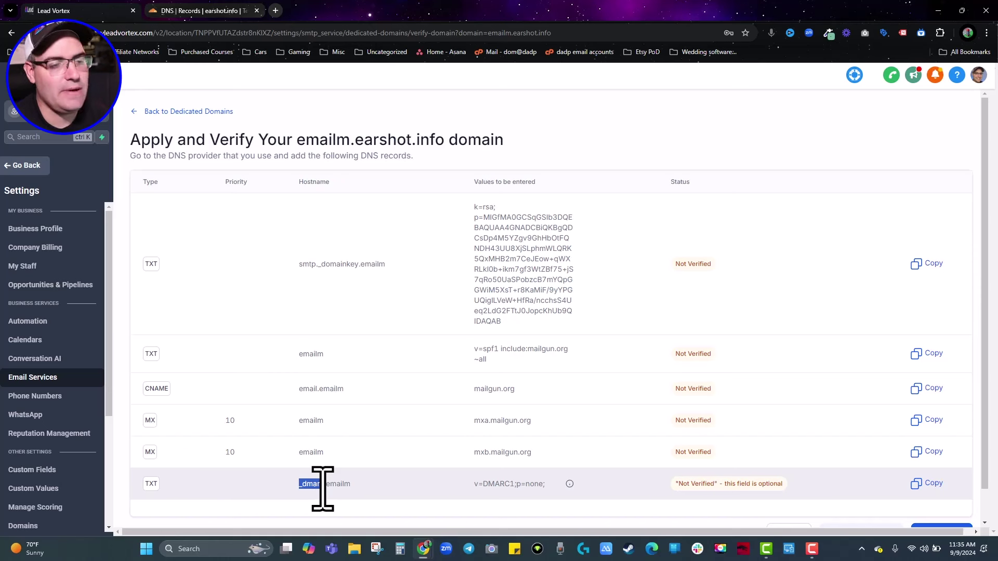
{"action": "left_click_drag", "start_coordinate": [474, 484], "coordinate": [544, 481]}
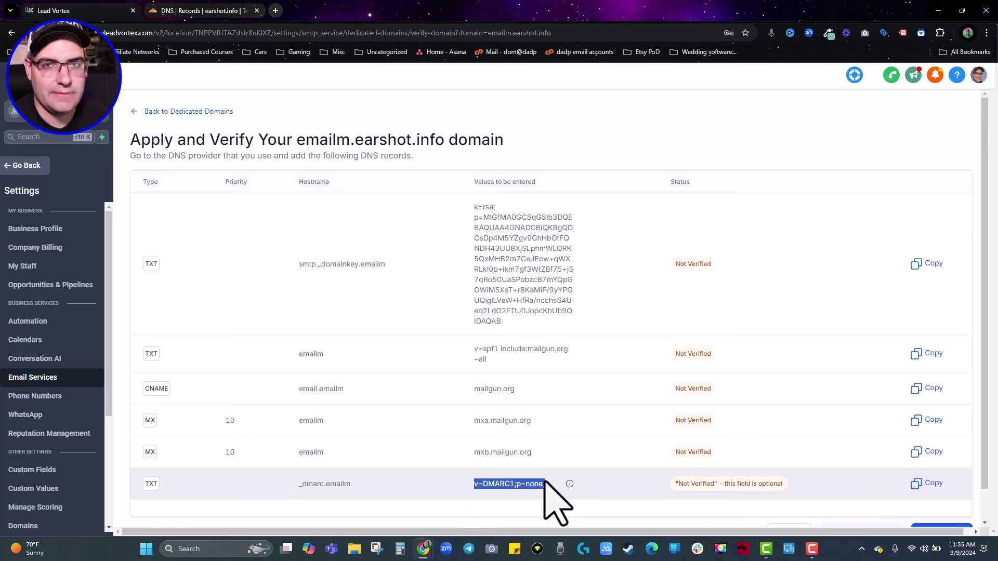
{"action": "left_click_drag", "start_coordinate": [544, 481], "coordinate": [581, 489]}
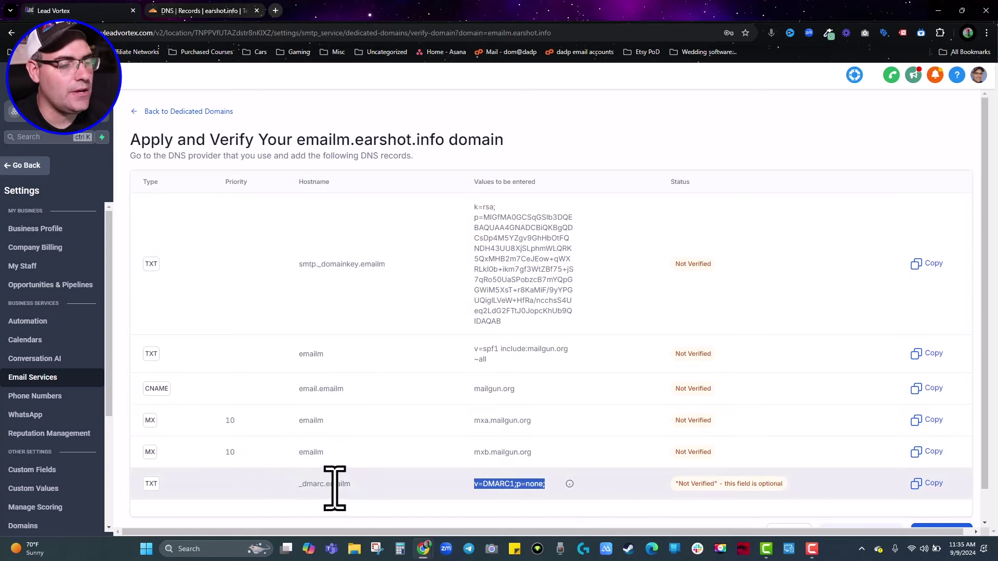
{"action": "double_click", "coordinate": [344, 484]}
{"action": "key", "text": "ctrl+c"}
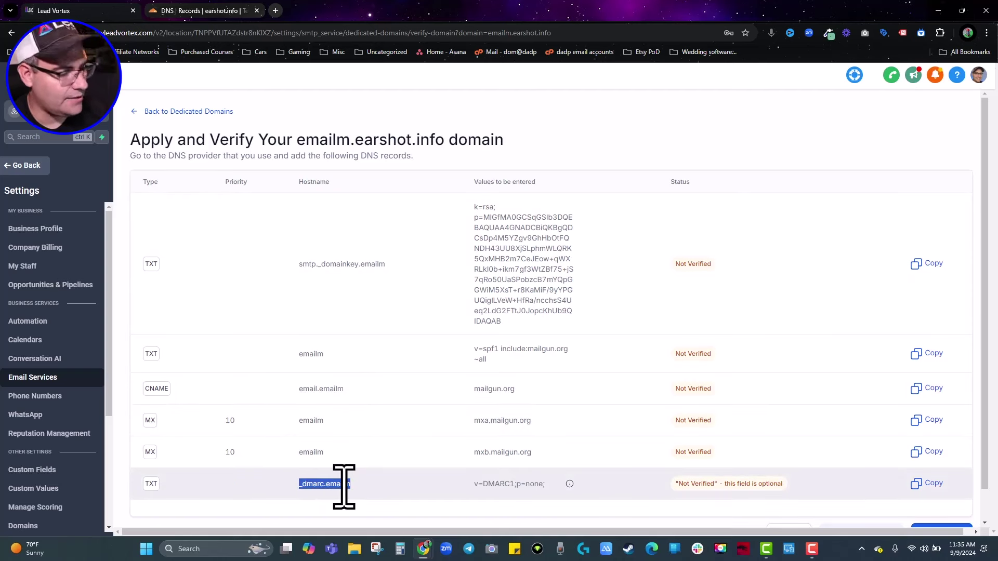
{"action": "left_click", "coordinate": [197, 10]}
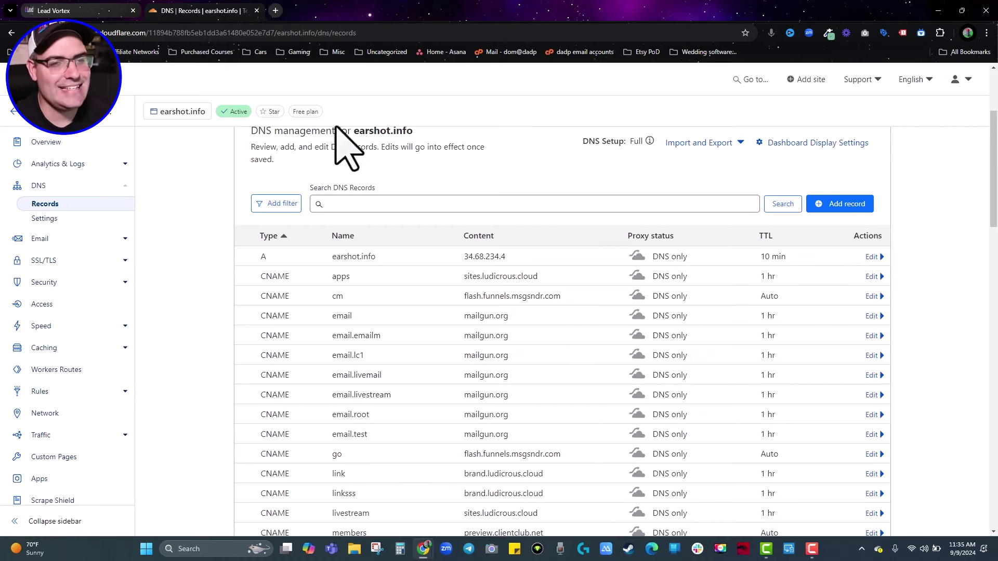
Start a new TXT record in Cloudflare named _dmarc.emailm
{"action": "left_click", "coordinate": [827, 208]}
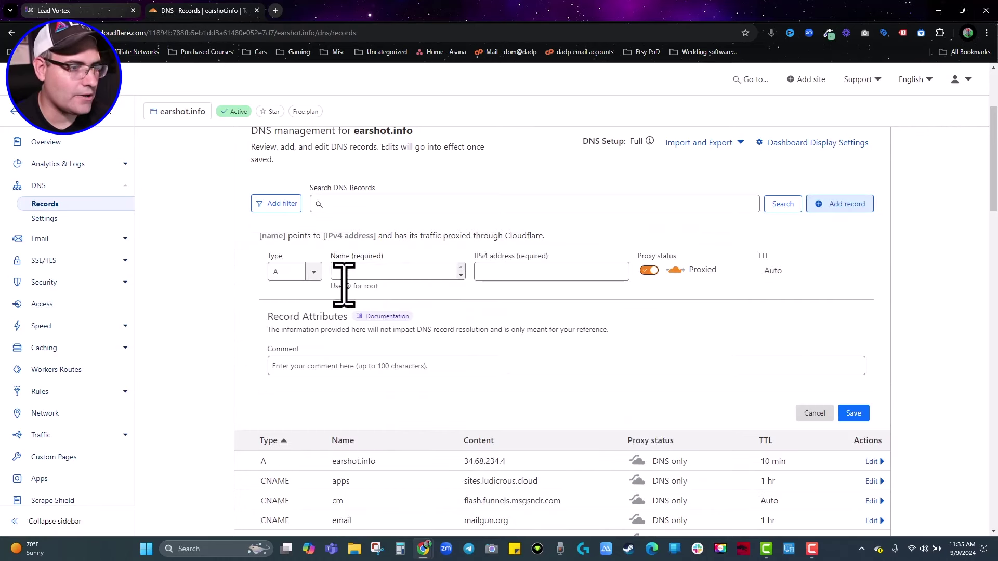
{"action": "left_click", "coordinate": [311, 272]}
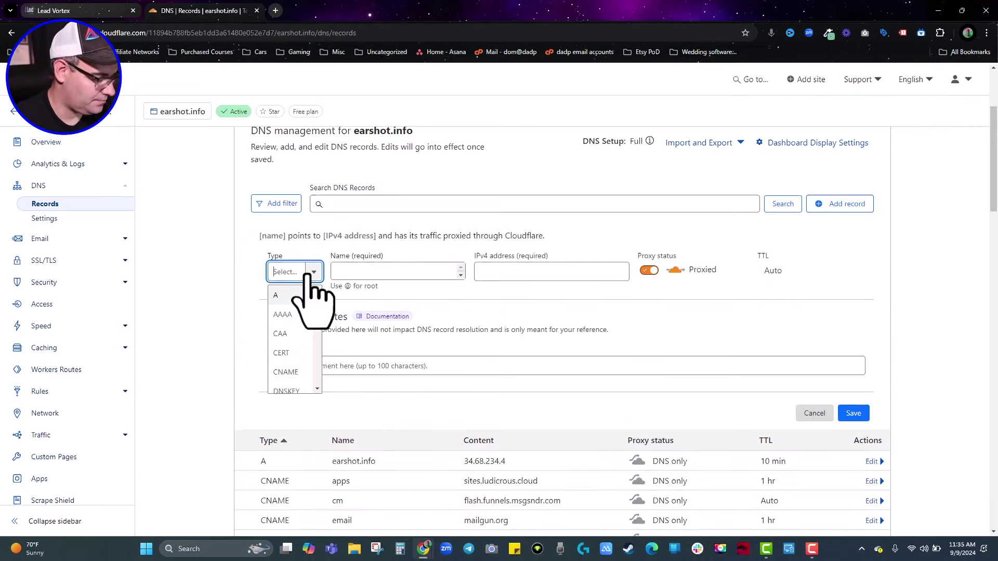
{"action": "type", "text": "txt"}
{"action": "left_click", "coordinate": [305, 294]}
{"action": "left_click", "coordinate": [397, 275]}
{"action": "key", "text": "ctrl+v"}
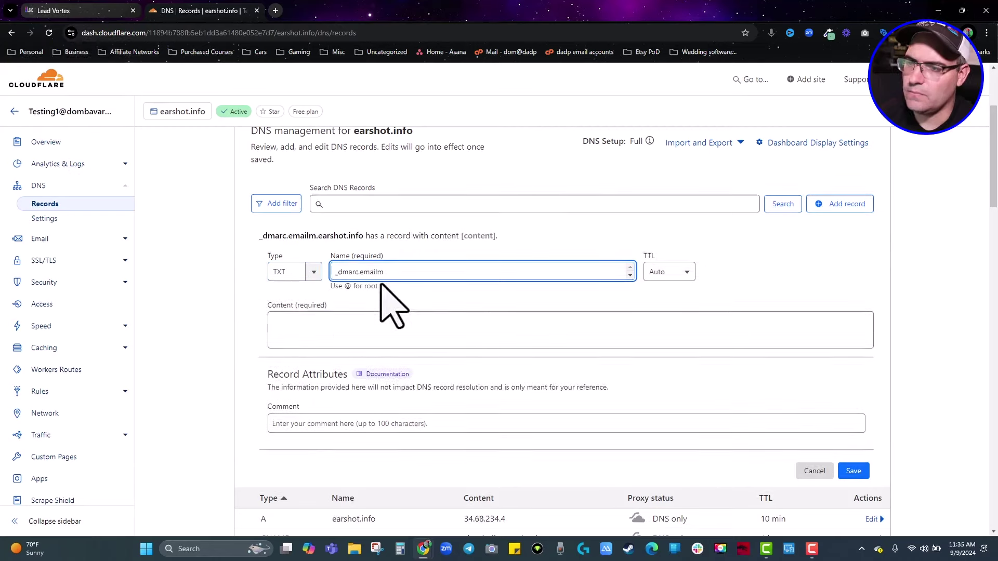
Copy v=DMARC1;p=none; from Lead Vortex into the record content and save it
{"action": "left_click", "coordinate": [81, 11]}
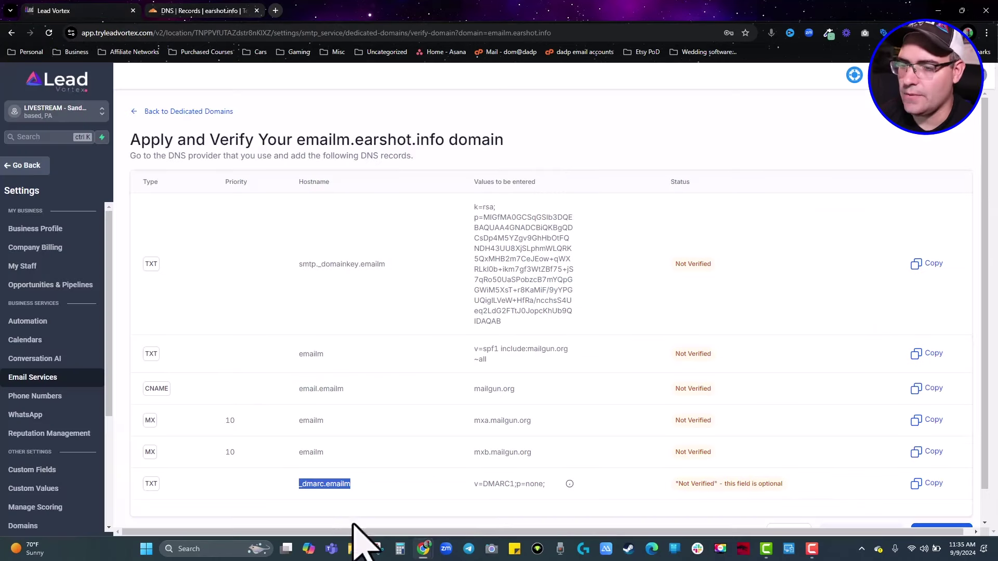
{"action": "left_click", "coordinate": [542, 484]}
{"action": "left_click_drag", "start_coordinate": [542, 484], "coordinate": [458, 483]}
{"action": "key", "text": "ctrl+c"}
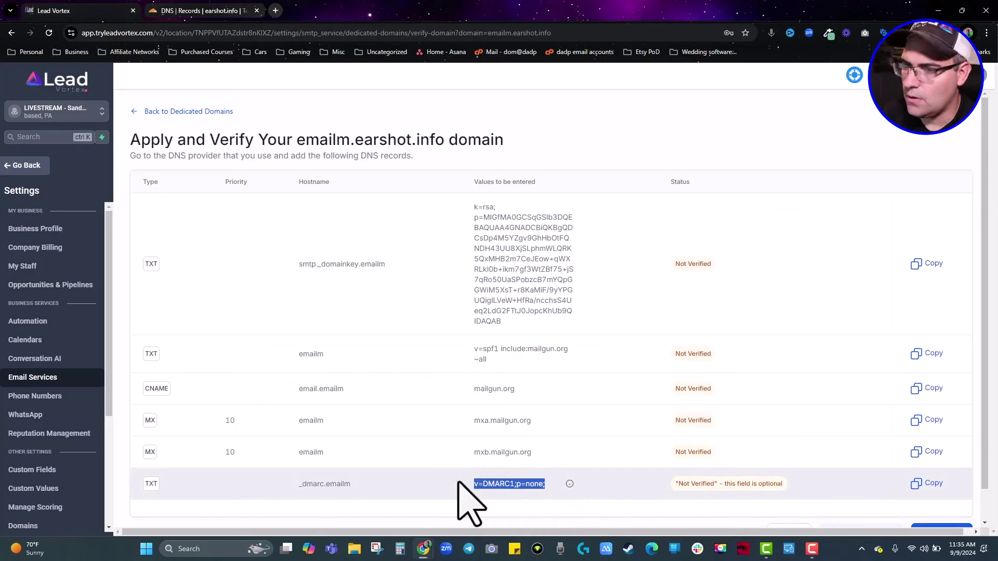
{"action": "left_click", "coordinate": [221, 13]}
{"action": "left_click", "coordinate": [403, 319]}
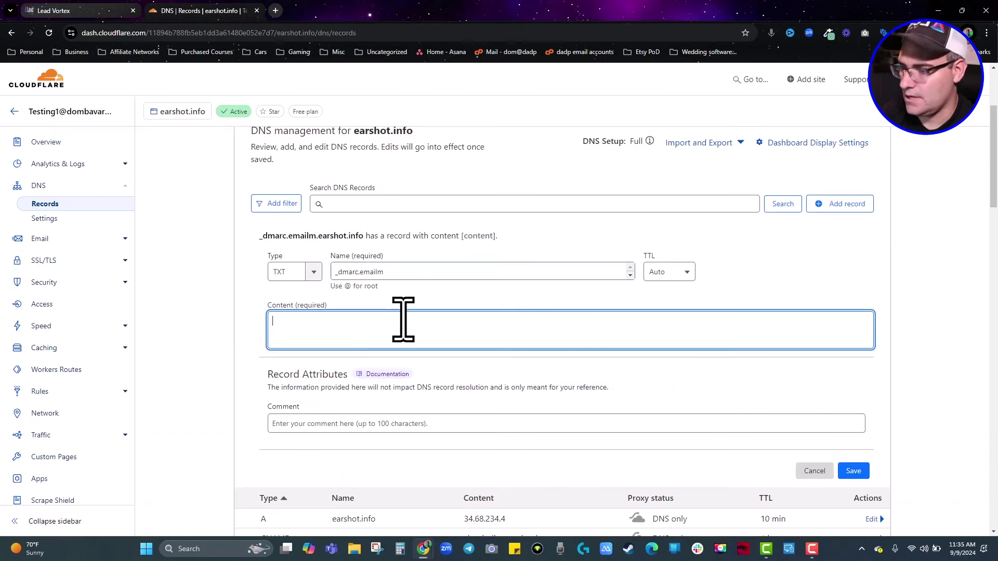
{"action": "key", "text": "ctrl+v"}
{"action": "left_click", "coordinate": [853, 469]}
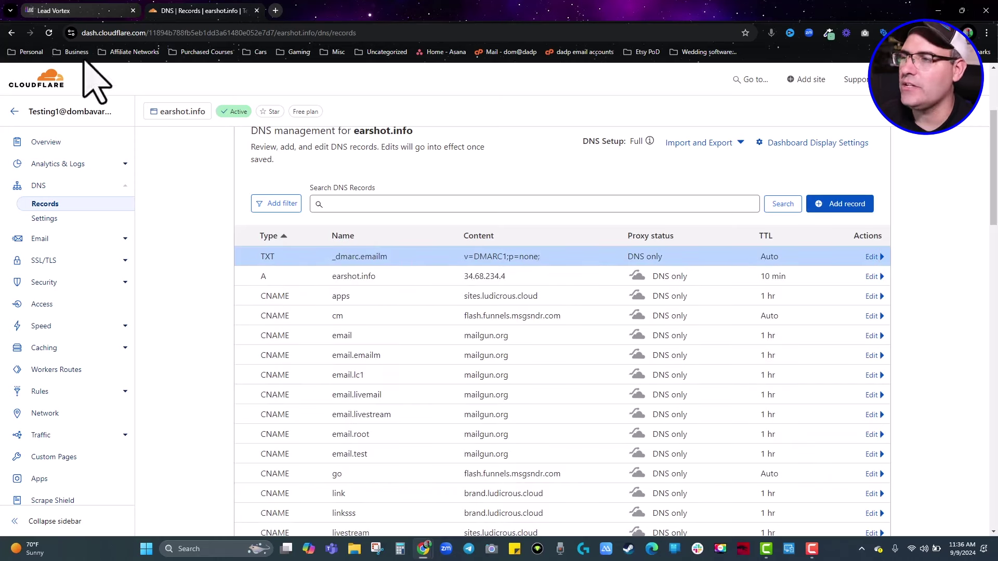
Return to the Lead Vortex domain verification tab
{"action": "left_click", "coordinate": [63, 10]}
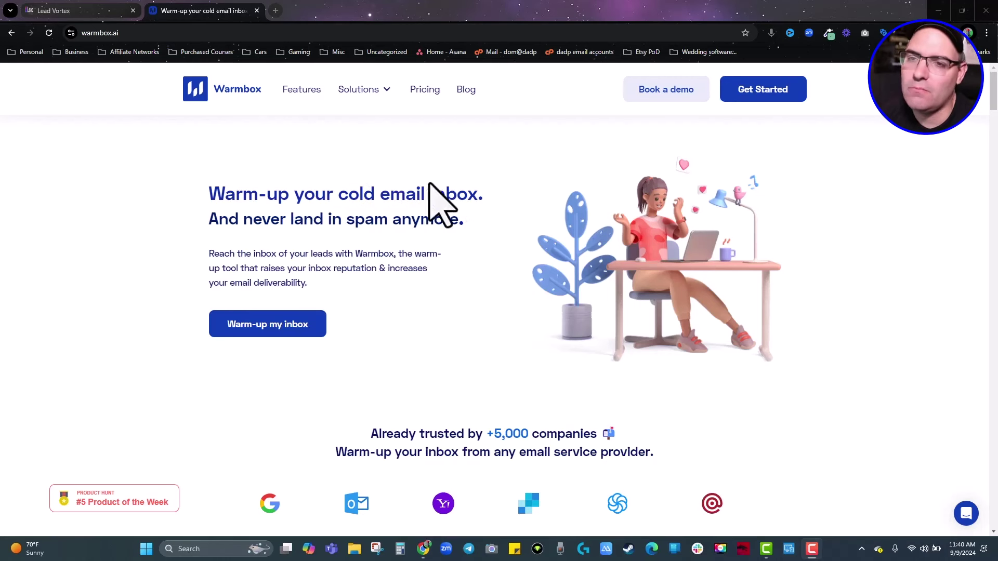
Sign up for Warmbox and add a new inbox with Mailgun as the provider
{"action": "left_click", "coordinate": [787, 97]}
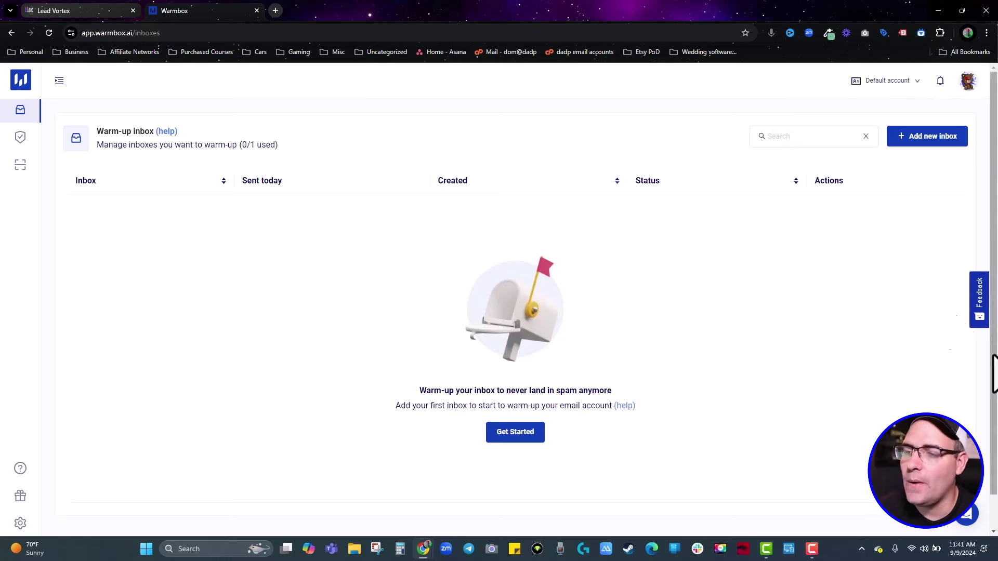
{"action": "left_click", "coordinate": [530, 433]}
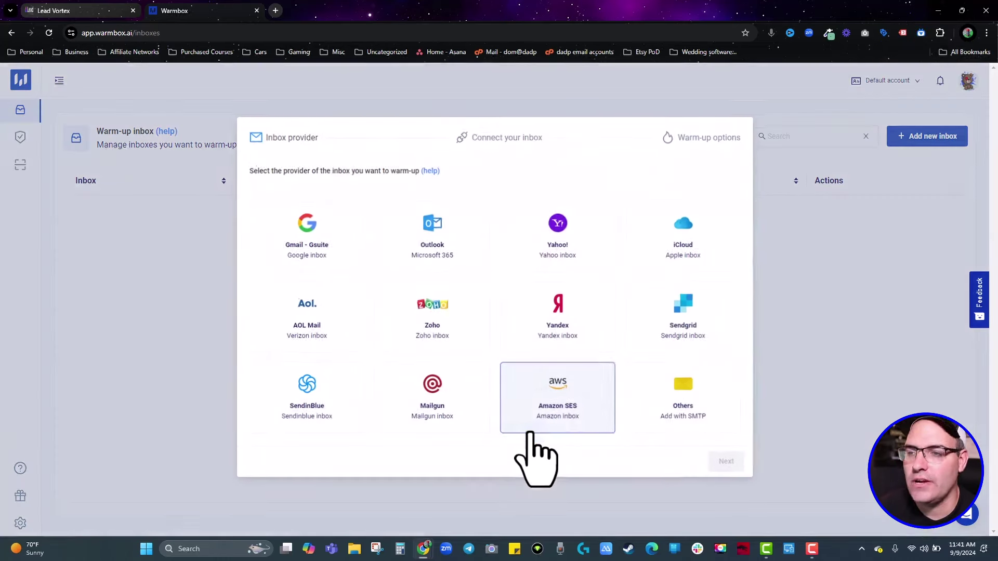
{"action": "left_click", "coordinate": [433, 399]}
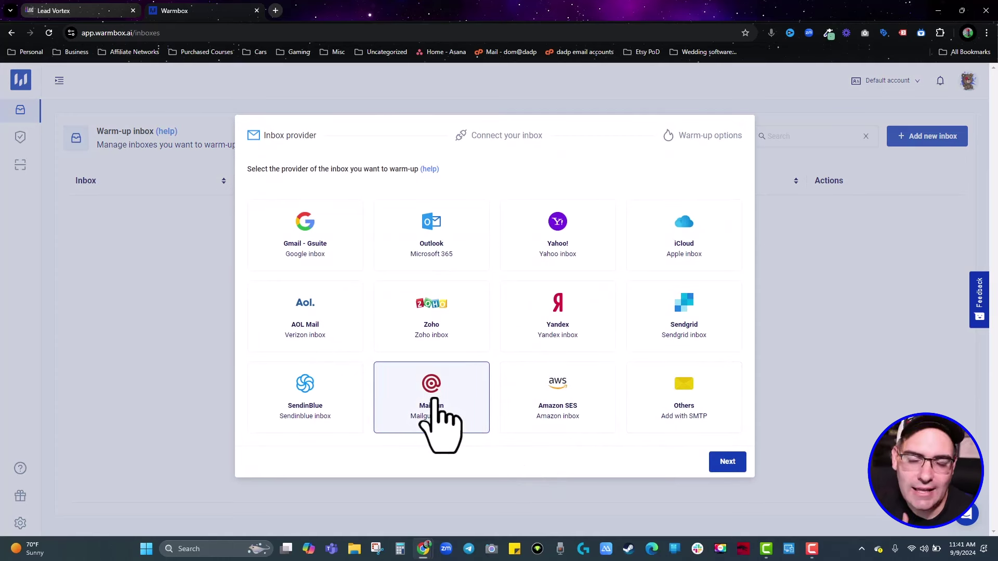
{"action": "left_click", "coordinate": [734, 464]}
Clear the autofilled Mailgun SMTP login and go back to Lead Vortex
{"action": "double_click", "coordinate": [318, 222]}
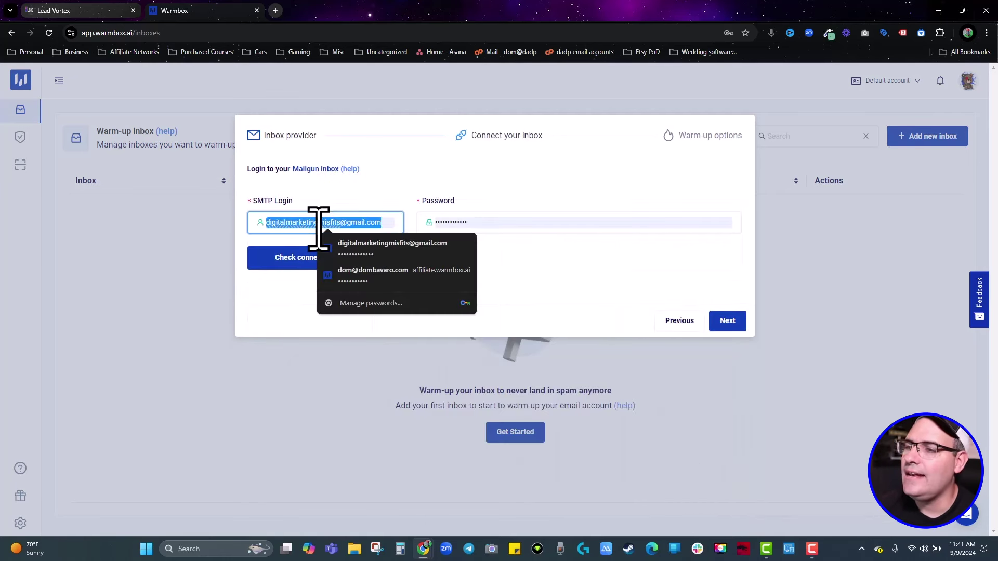
{"action": "left_click", "coordinate": [470, 286]}
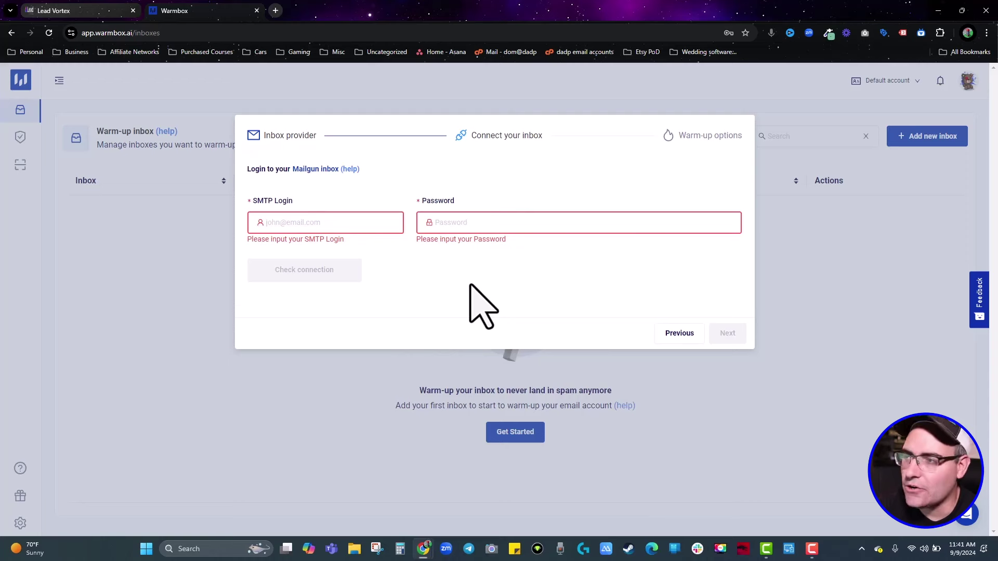
{"action": "left_click", "coordinate": [56, 11]}
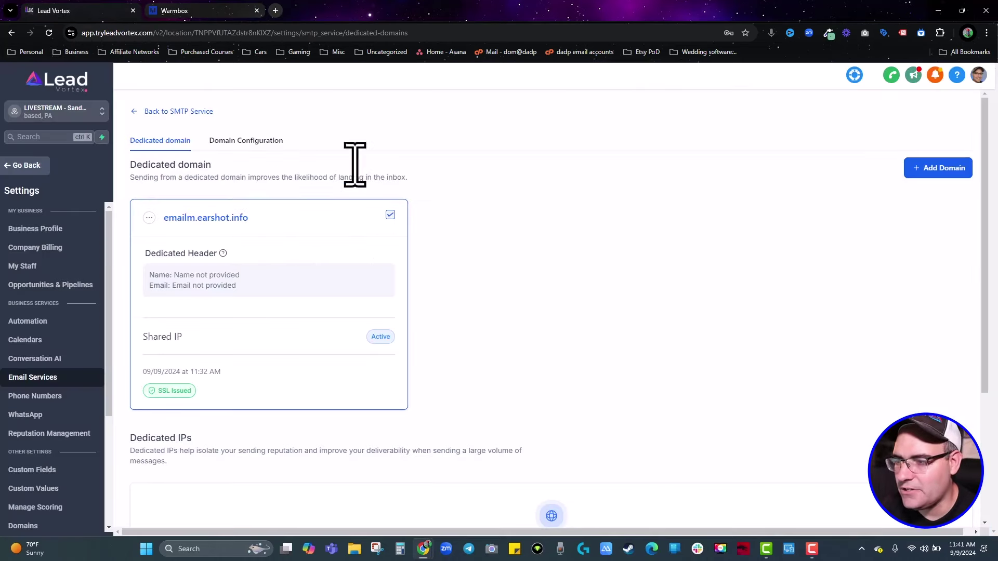
In emailm.earshot.info's SMTP settings, start a new SMTP user with login postmaster
{"action": "left_click", "coordinate": [149, 218]}
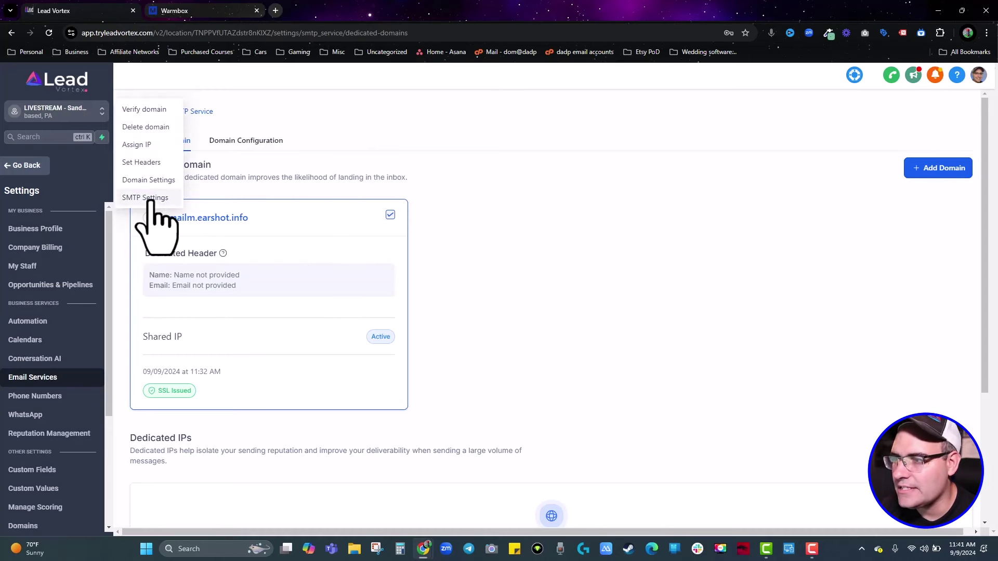
{"action": "left_click", "coordinate": [150, 200]}
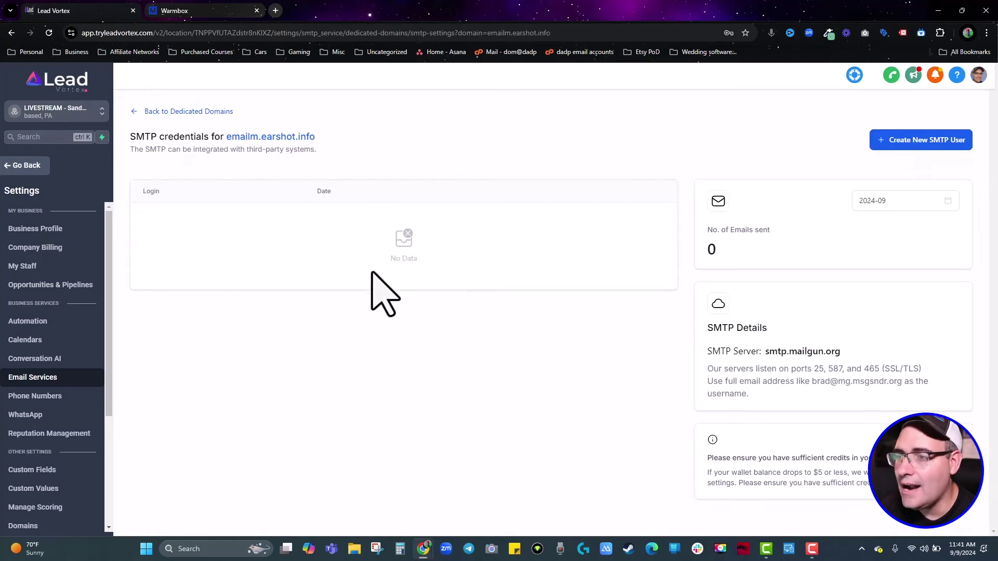
{"action": "left_click", "coordinate": [920, 139]}
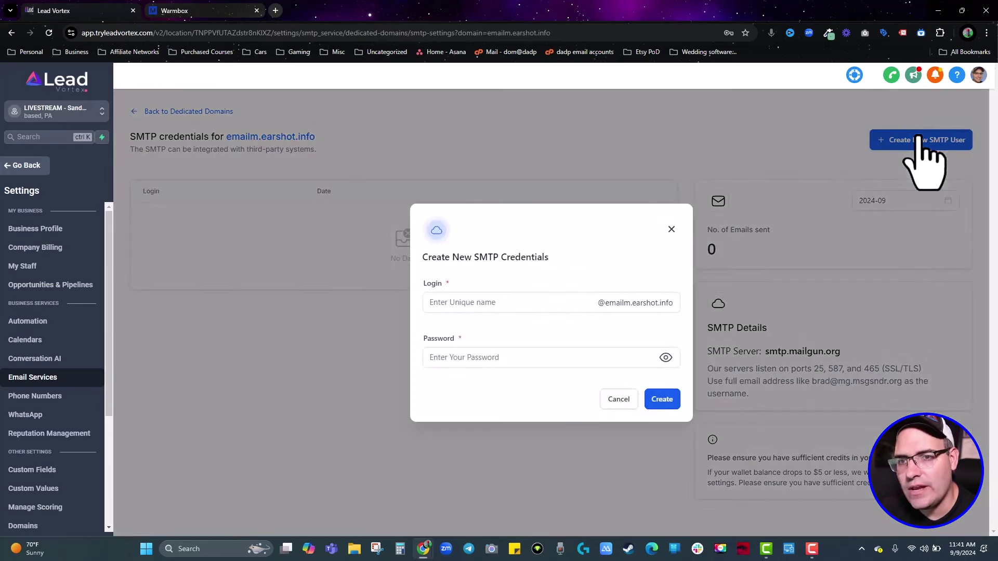
{"action": "left_click", "coordinate": [517, 299]}
{"action": "type", "text": "postmaster"}
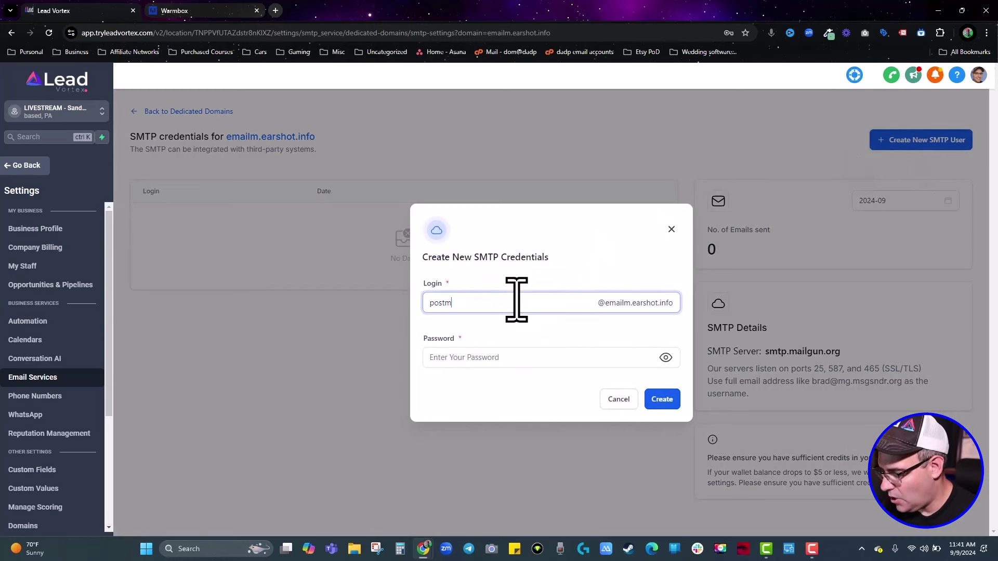
Set the user's password, create it, and copy the new SMTP login for Warmbox
{"action": "left_click", "coordinate": [494, 358]}
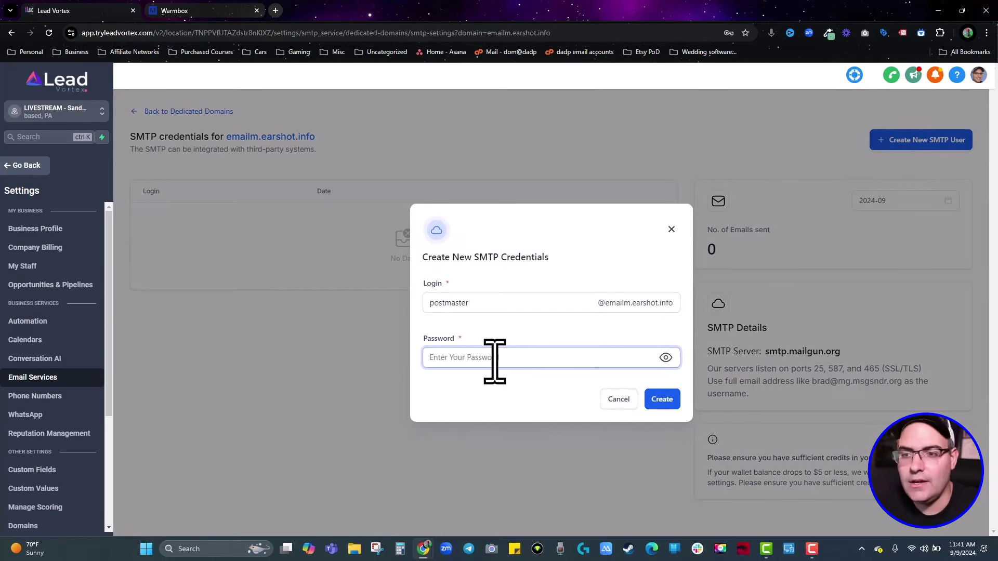
{"action": "type", "text": "*********"}
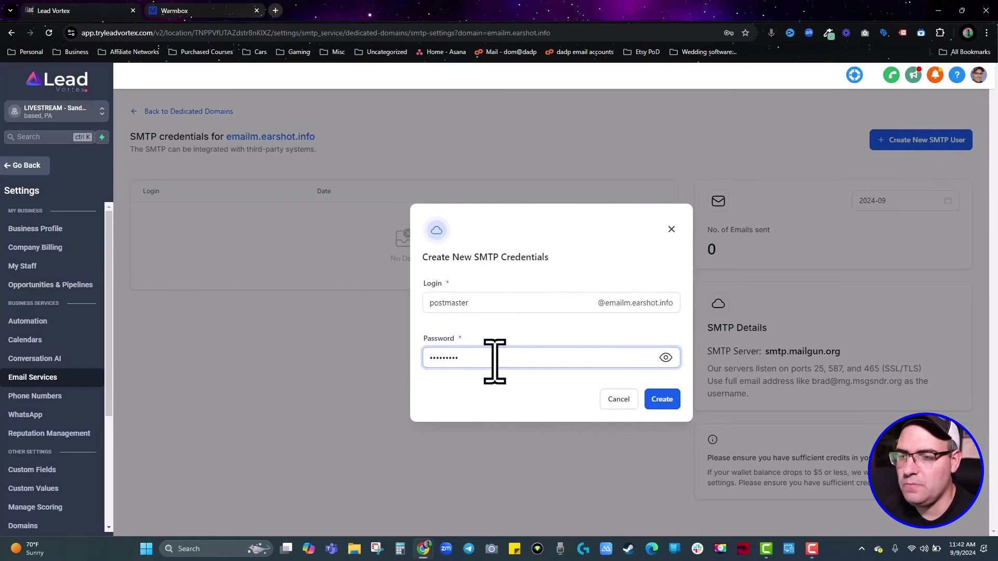
{"action": "key", "text": "ctrl+a"}
{"action": "key", "text": "ctrl+v"}
{"action": "left_click", "coordinate": [658, 404]}
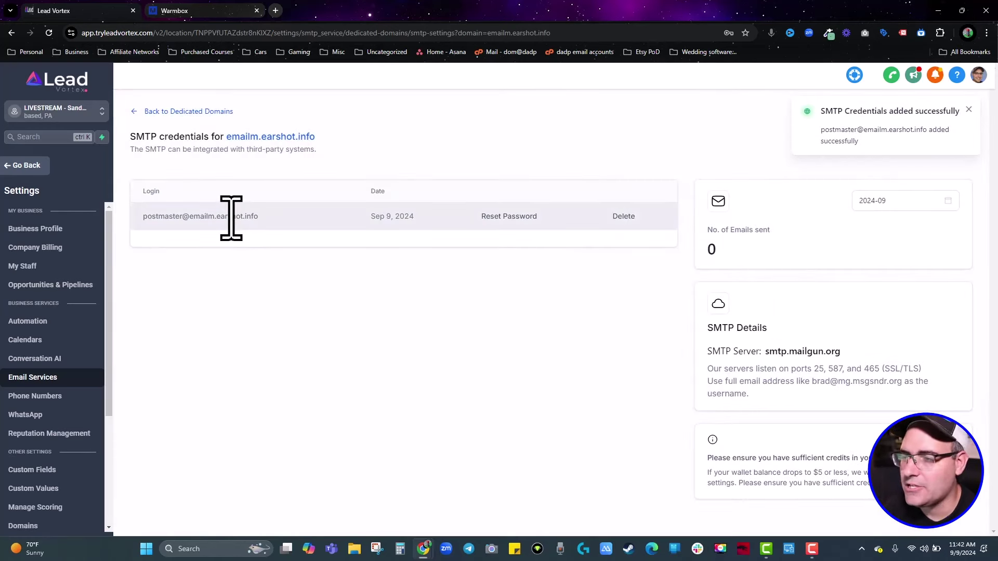
{"action": "triple_click", "coordinate": [231, 218]}
{"action": "key", "text": "ctrl+c"}
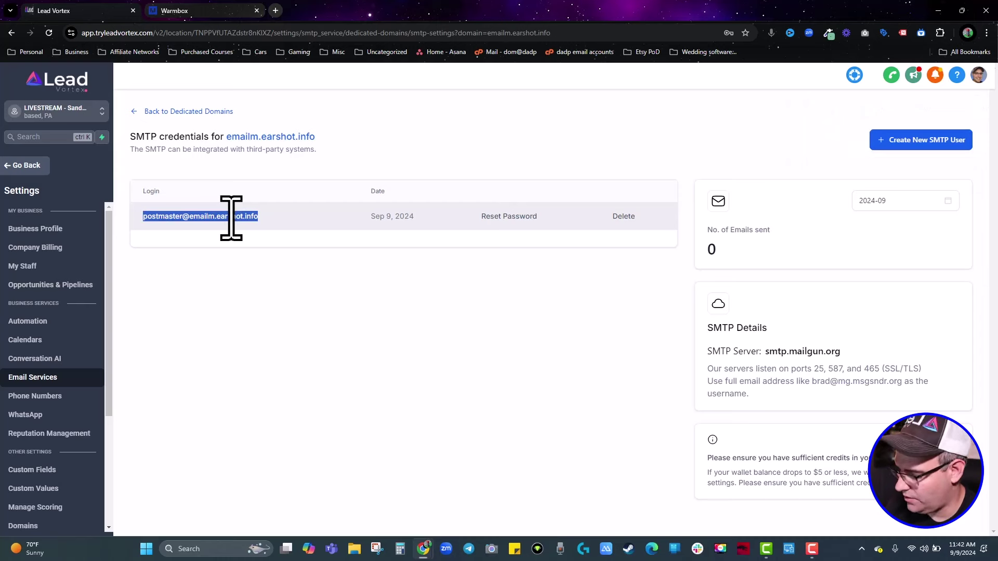
{"action": "left_click", "coordinate": [198, 10]}
Enter the postmaster SMTP login and password in Warmbox and confirm the connection test succeeds
{"action": "left_click", "coordinate": [361, 228]}
{"action": "key", "text": "ctrl+v"}
{"action": "left_click", "coordinate": [490, 223]}
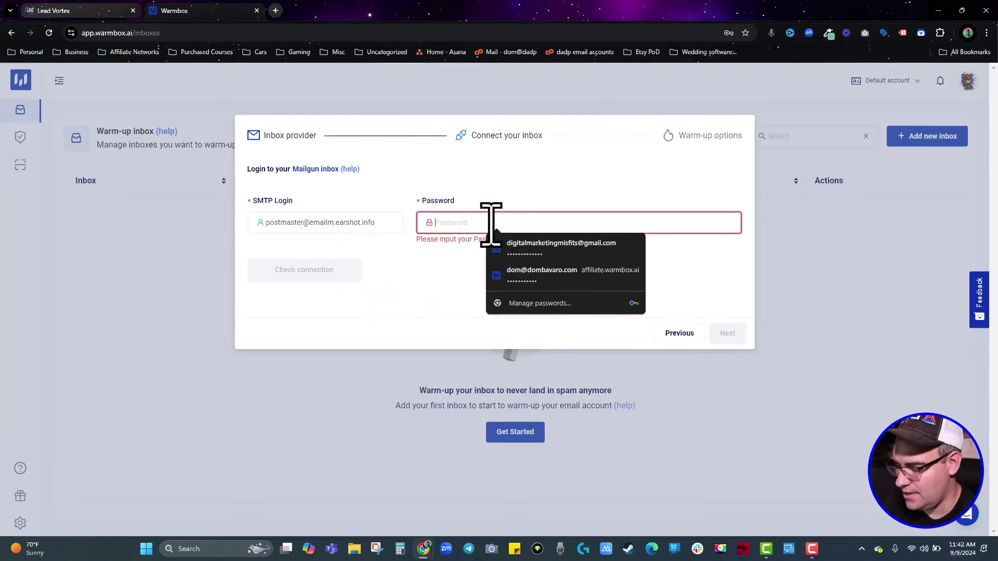
{"action": "type", "text": "•••••••••••"}
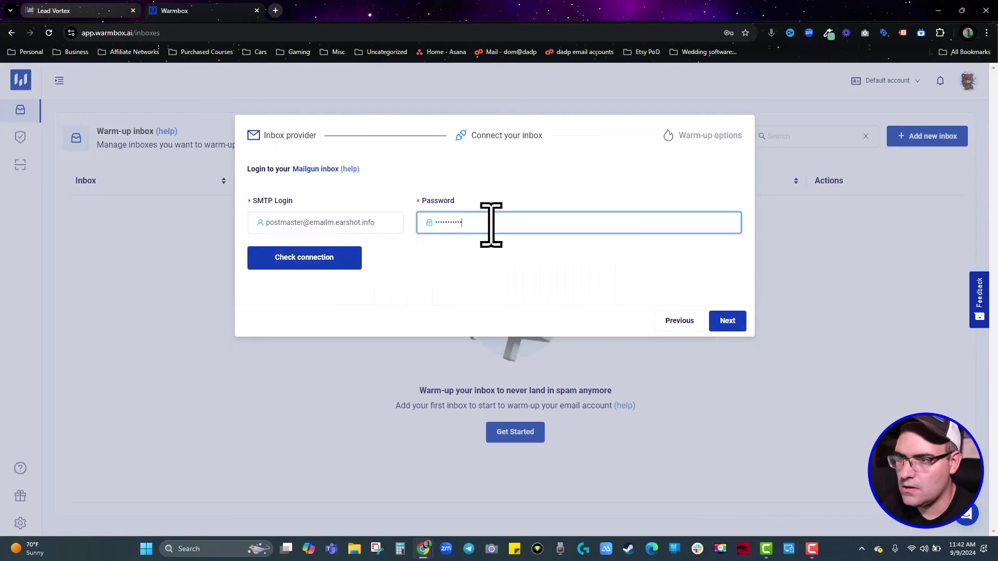
{"action": "left_click", "coordinate": [317, 267]}
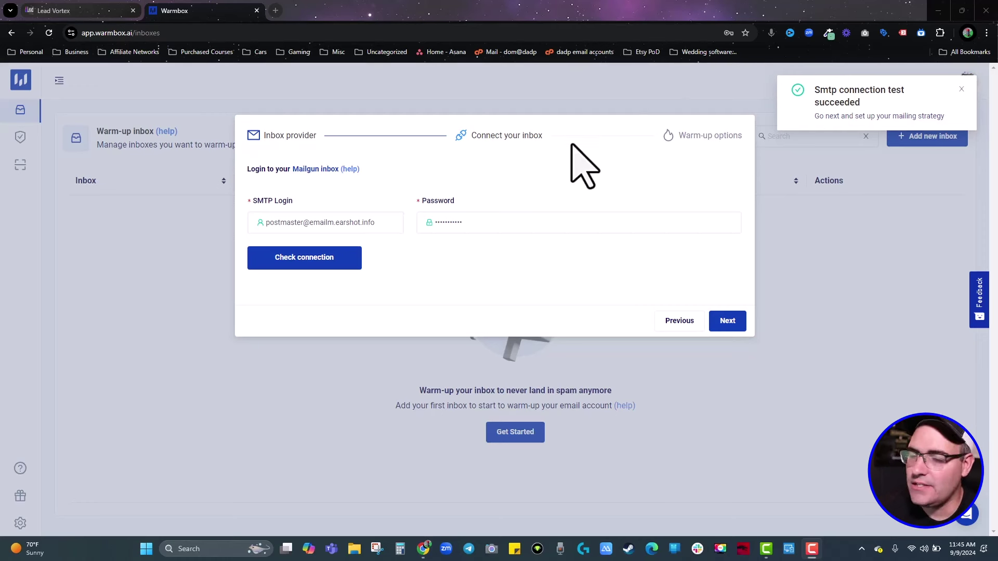
Advance to the warm-up options and settle on Grow - Progressive after trying the Randomized recipe
{"action": "left_click", "coordinate": [727, 321]}
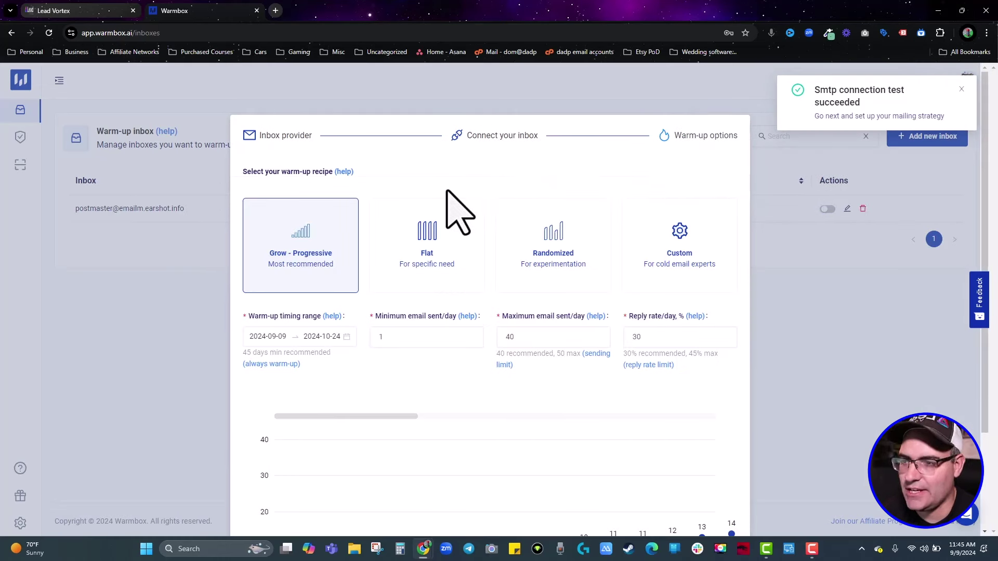
{"action": "scroll", "coordinate": [445, 211], "scroll_direction": "down", "scroll_amount": 1}
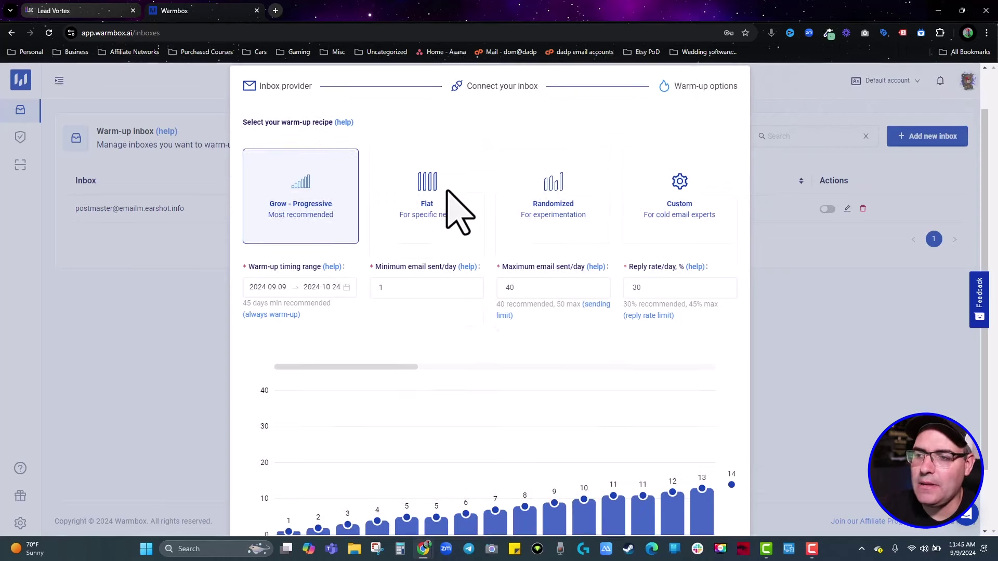
{"action": "scroll", "coordinate": [291, 322], "scroll_direction": "down", "scroll_amount": 1}
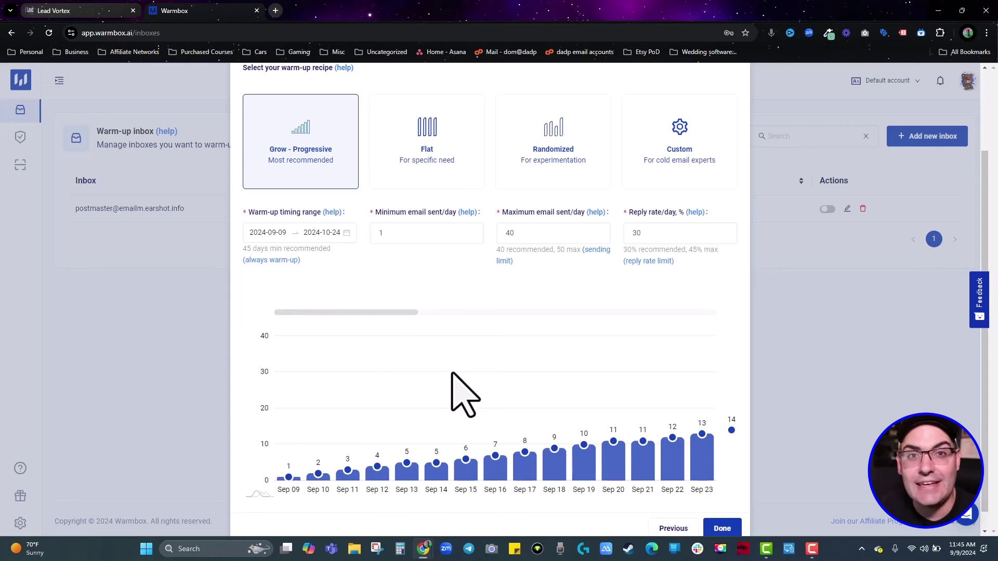
{"action": "scroll", "coordinate": [364, 281], "scroll_direction": "up", "scroll_amount": 1}
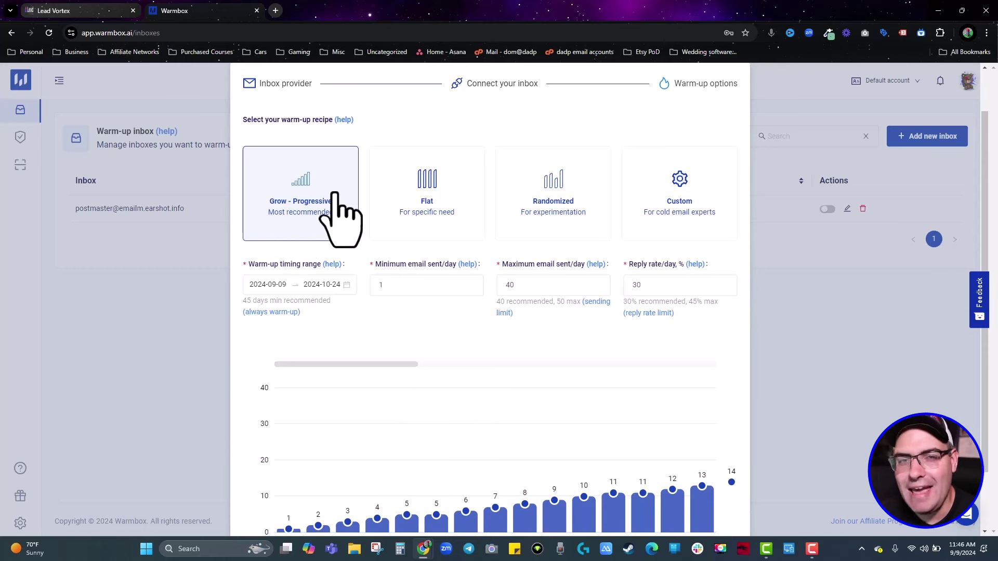
{"action": "left_click", "coordinate": [578, 189]}
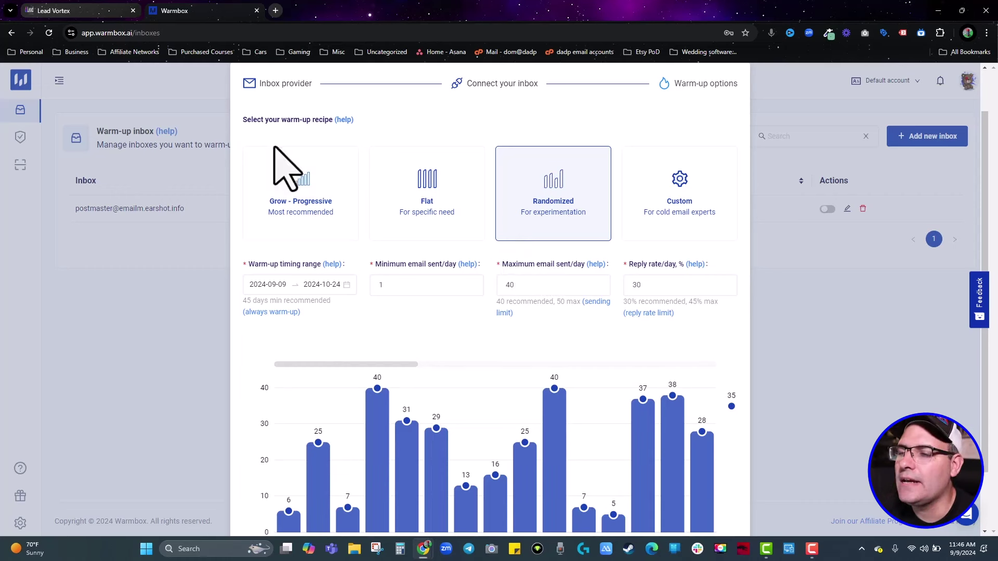
{"action": "left_click", "coordinate": [291, 218]}
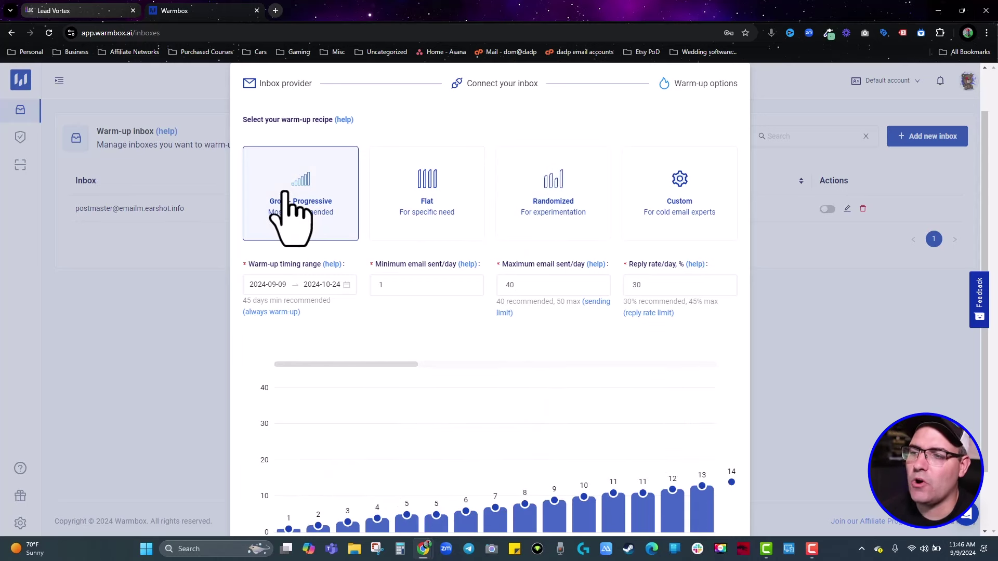
{"action": "left_click", "coordinate": [272, 284]}
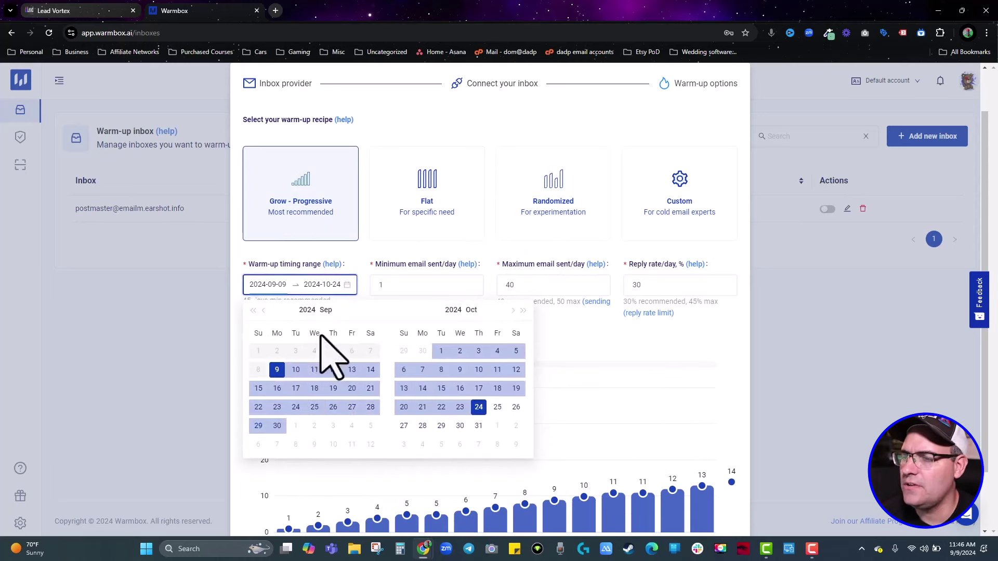
Page through the warm-up date range calendar and close it without committing a new start date
{"action": "left_click", "coordinate": [513, 311]}
{"action": "left_click", "coordinate": [513, 310]}
{"action": "left_click", "coordinate": [423, 369]}
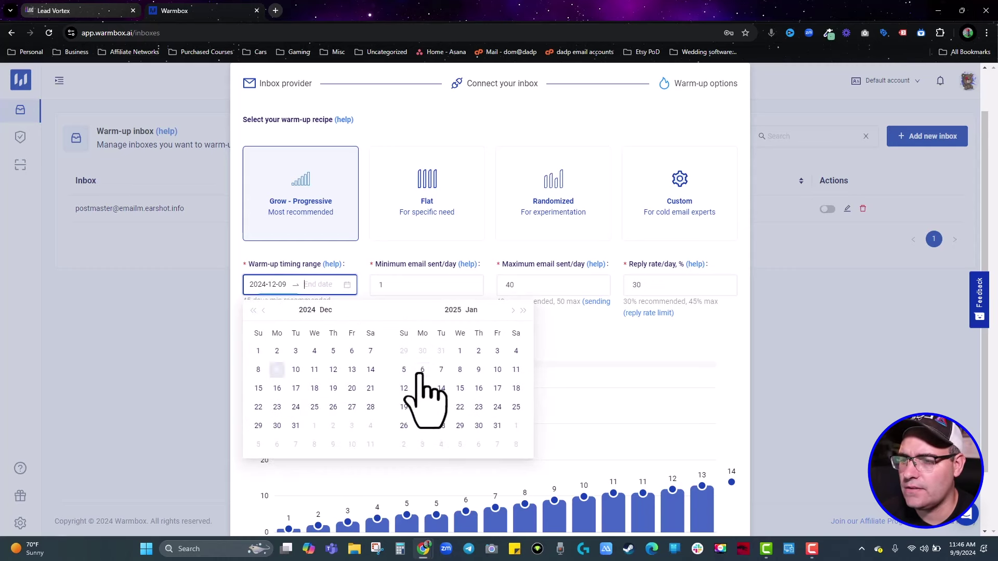
{"action": "left_click", "coordinate": [443, 277]}
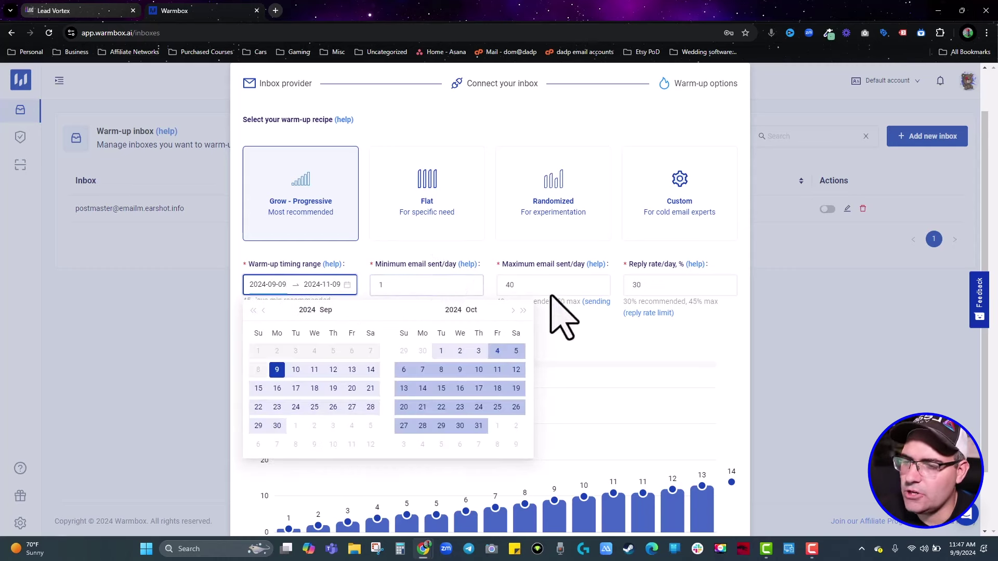
{"action": "left_click", "coordinate": [445, 255]}
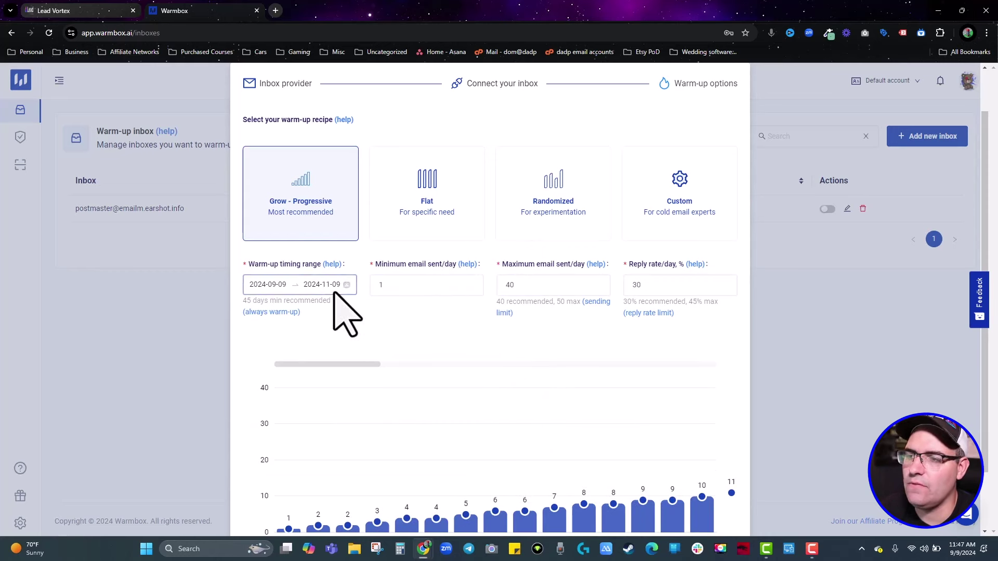
Set 1 to 40 emails per day with a 30% reply rate and save the warm-up
{"action": "left_click", "coordinate": [382, 285]}
{"action": "type", "text": "1"}
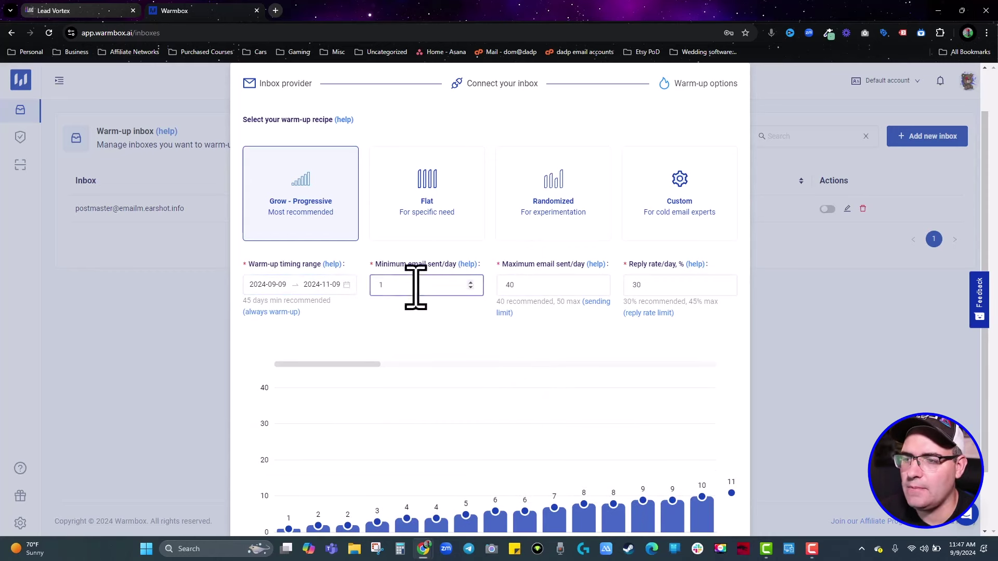
{"action": "left_click", "coordinate": [517, 286]}
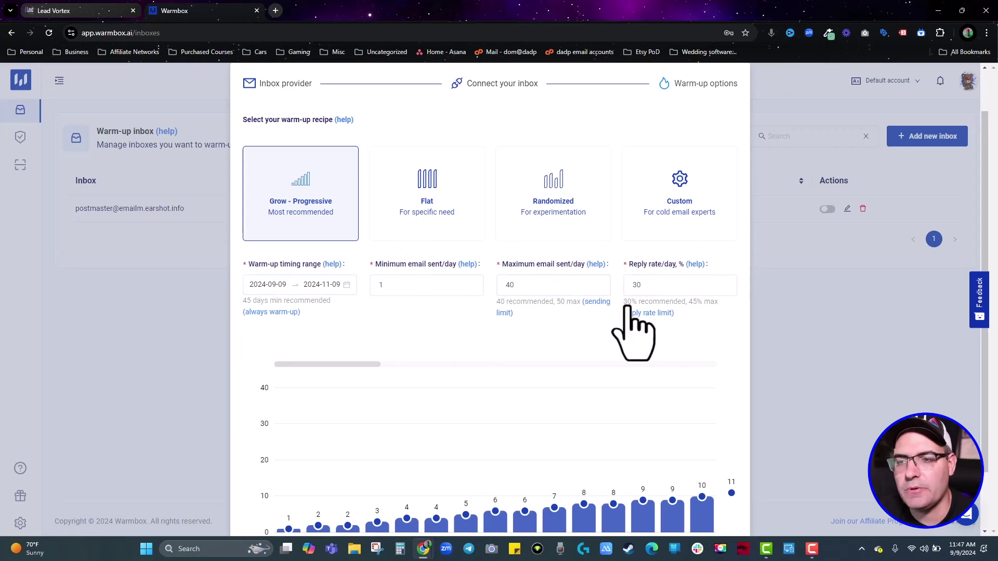
{"action": "left_click", "coordinate": [657, 289]}
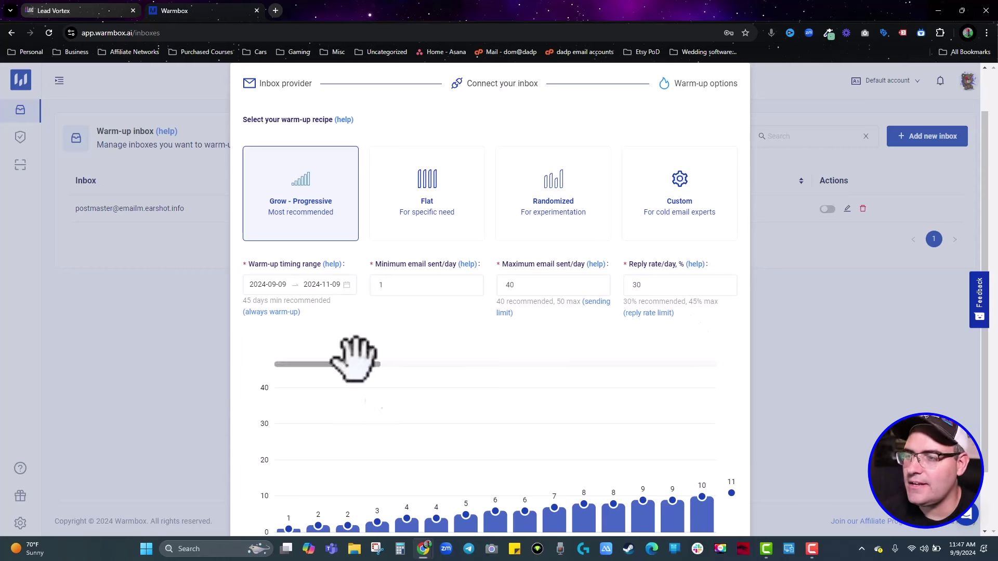
{"action": "scroll", "coordinate": [449, 343], "scroll_direction": "down", "scroll_amount": 2}
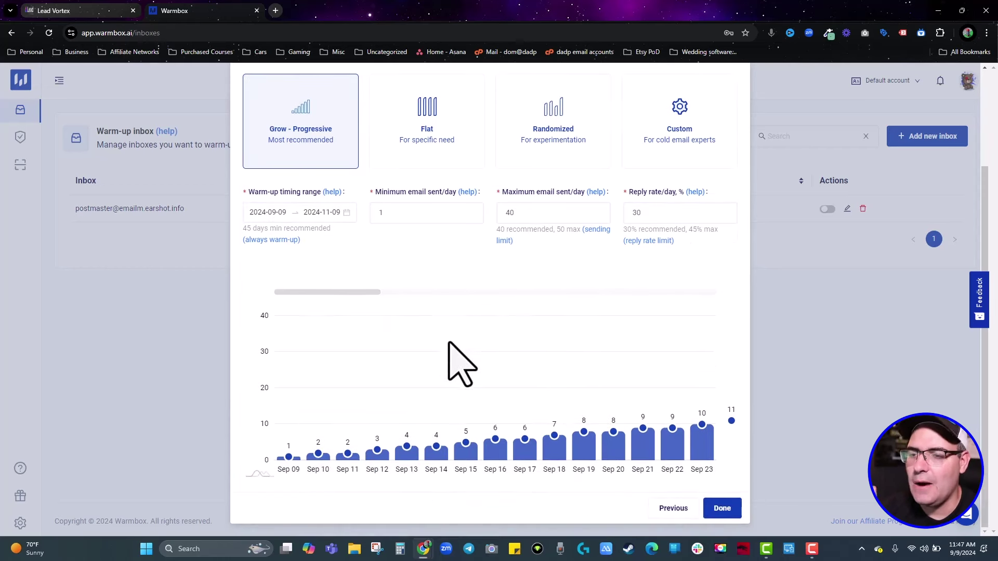
{"action": "left_click", "coordinate": [723, 507]}
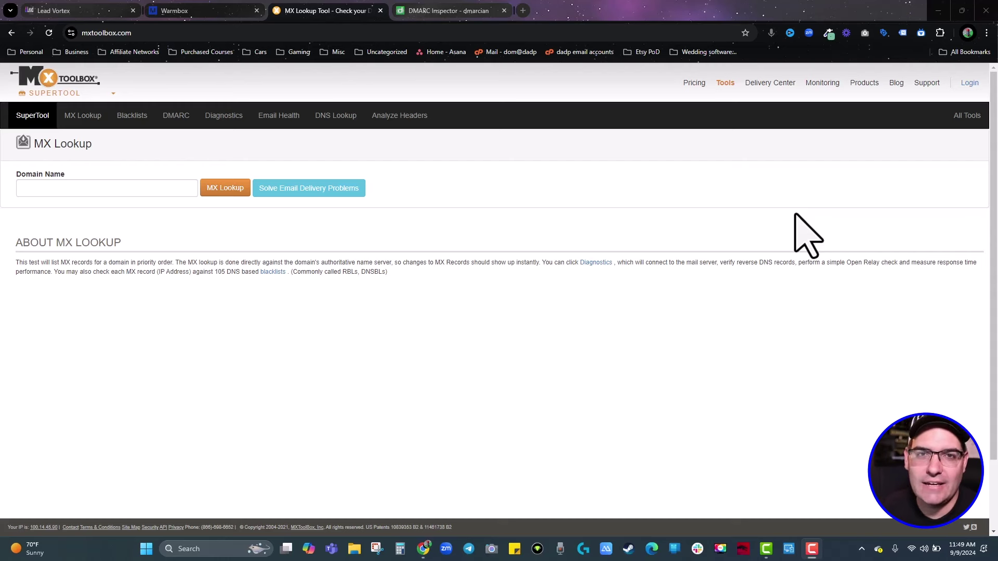
Run the MxToolbox blacklist check on emailm.earshot.info, then run it again
{"action": "left_click", "coordinate": [232, 244]}
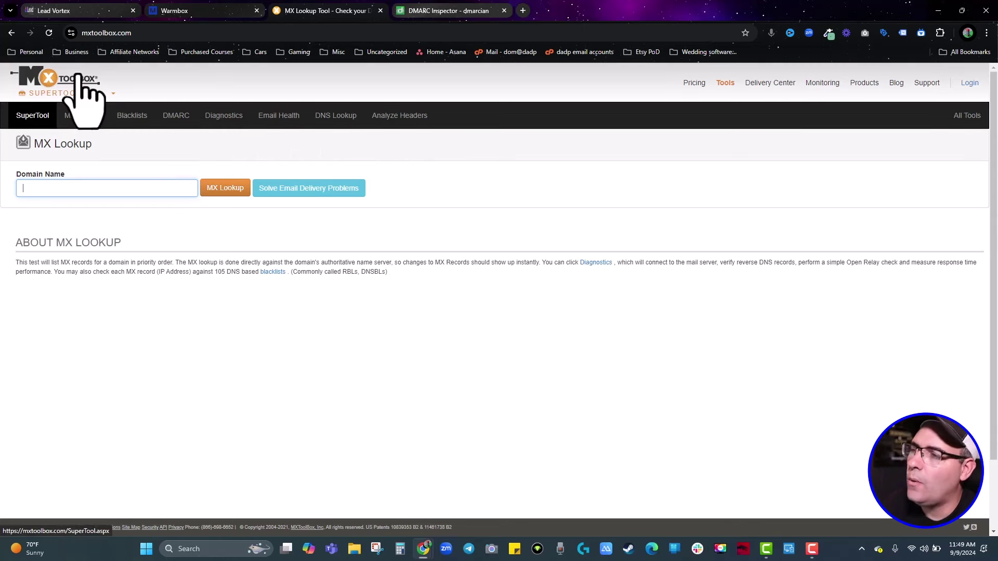
{"action": "left_click", "coordinate": [137, 122]}
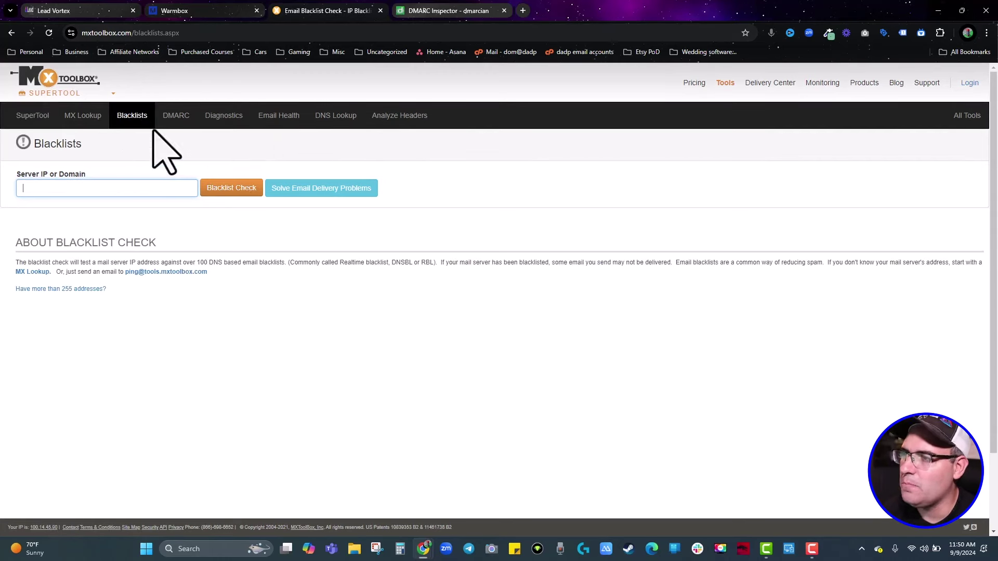
{"action": "type", "text": "emailm"}
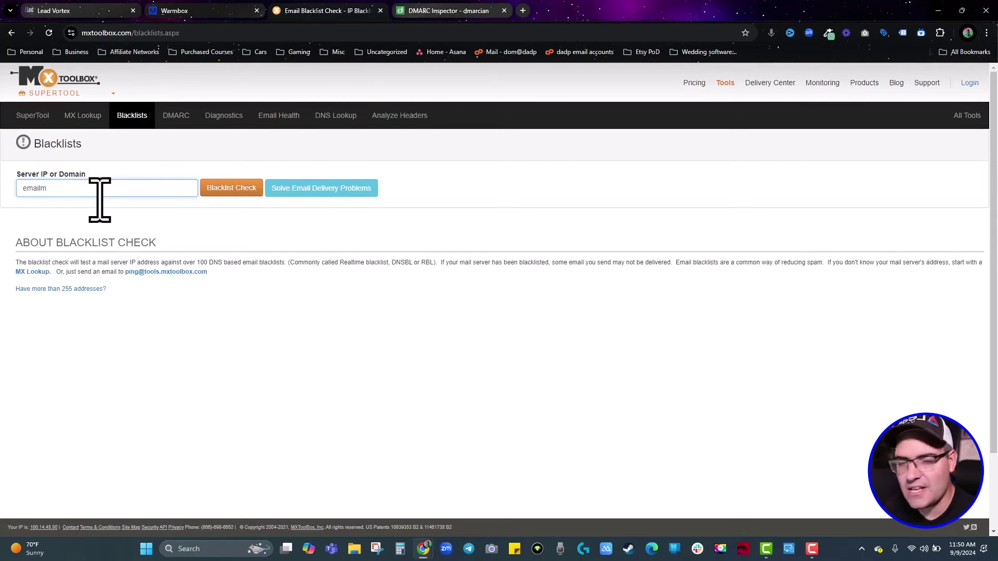
{"action": "type", "text": ".earshot.inf"}
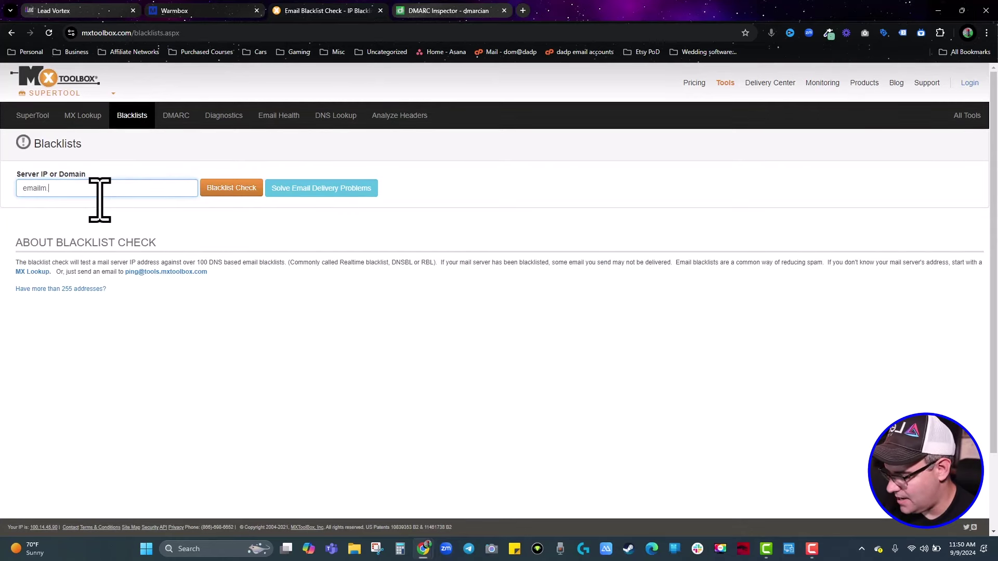
{"action": "type", "text": "o"}
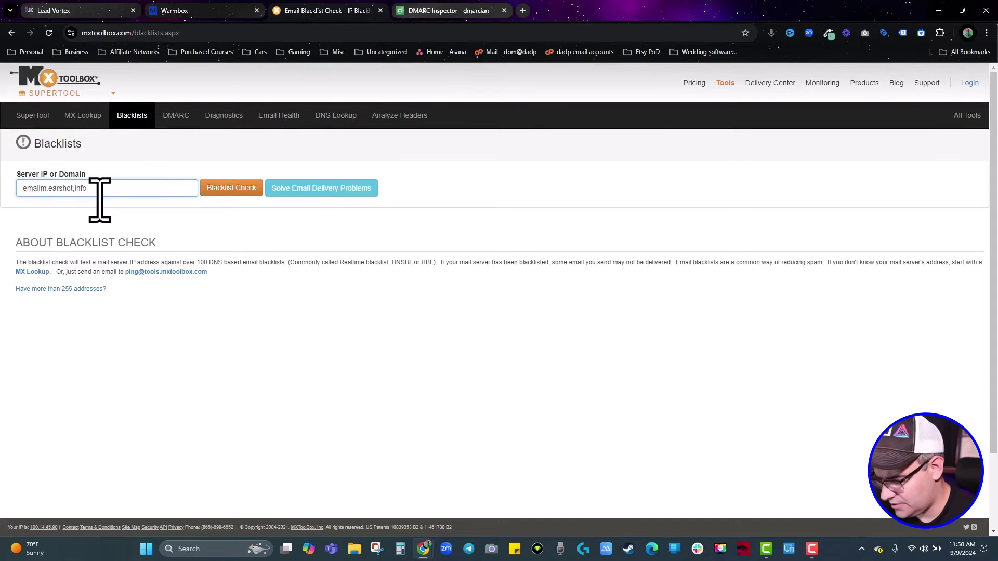
{"action": "left_click", "coordinate": [222, 188]}
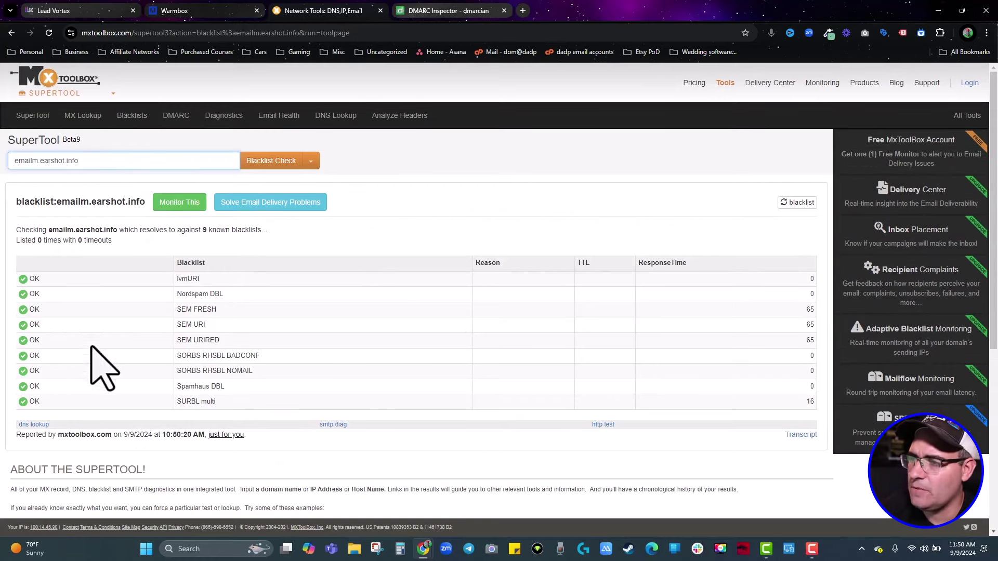
{"action": "scroll", "coordinate": [161, 370], "scroll_direction": "down", "scroll_amount": 1}
{"action": "scroll", "coordinate": [265, 353], "scroll_direction": "up", "scroll_amount": 1}
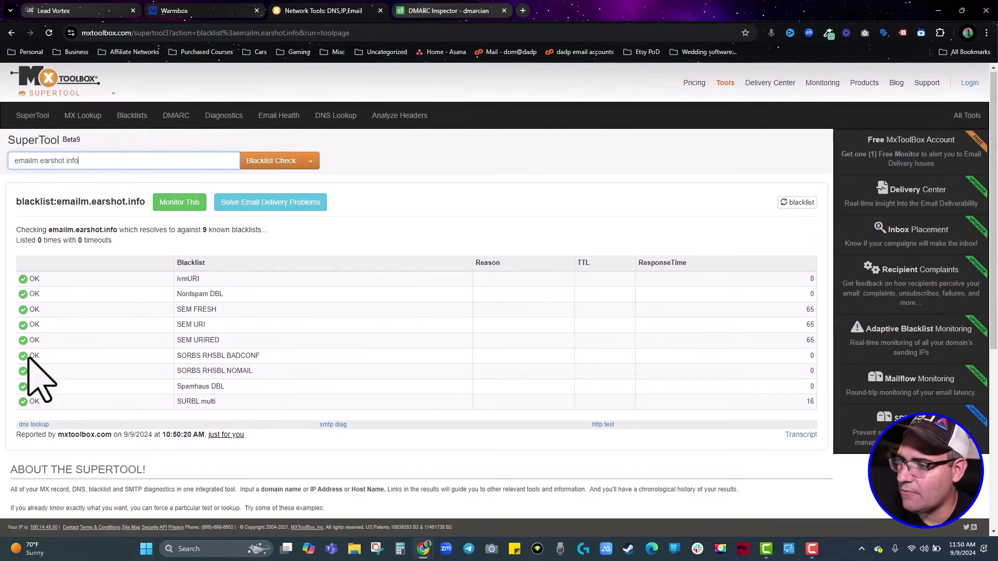
{"action": "key", "text": "Return"}
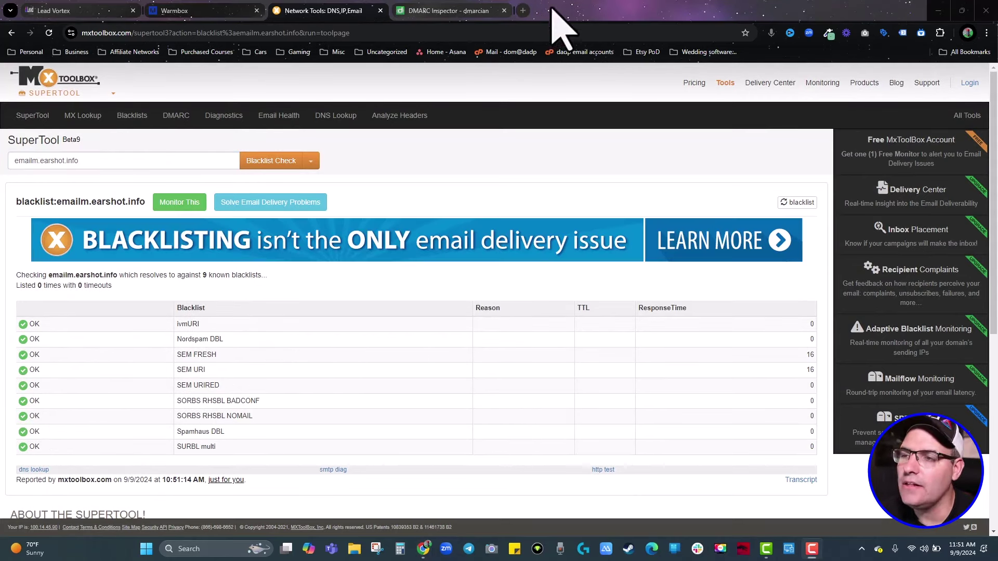
Inspect the DMARC record of emailm.earshot.info in dmarcian's checker
{"action": "left_click", "coordinate": [435, 10]}
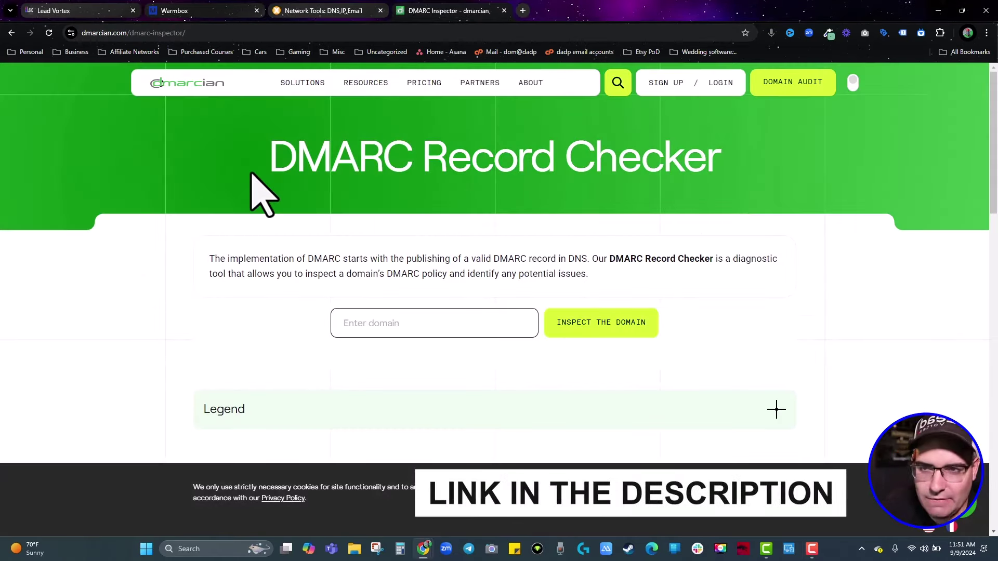
{"action": "left_click", "coordinate": [413, 327]}
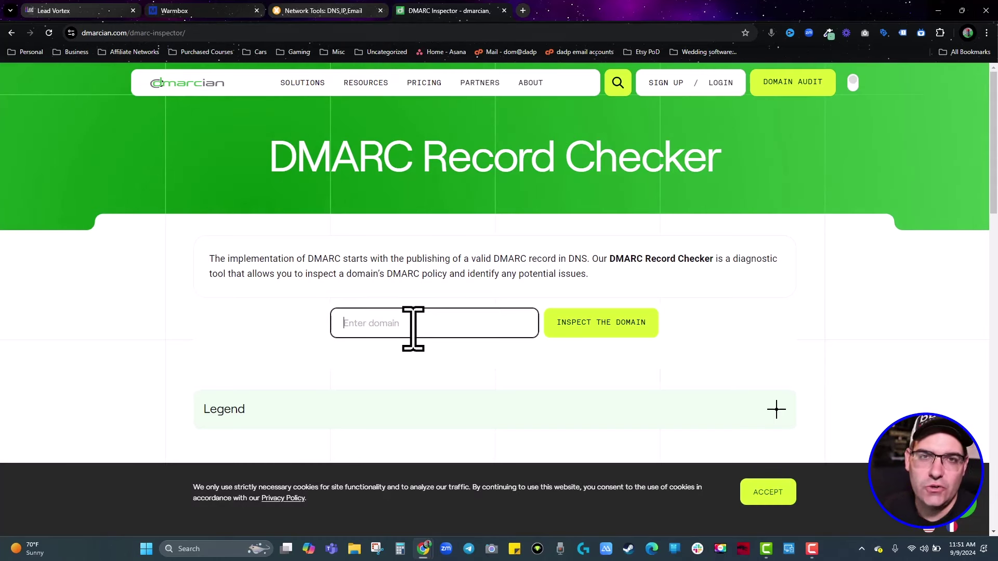
{"action": "type", "text": "emailm.e"}
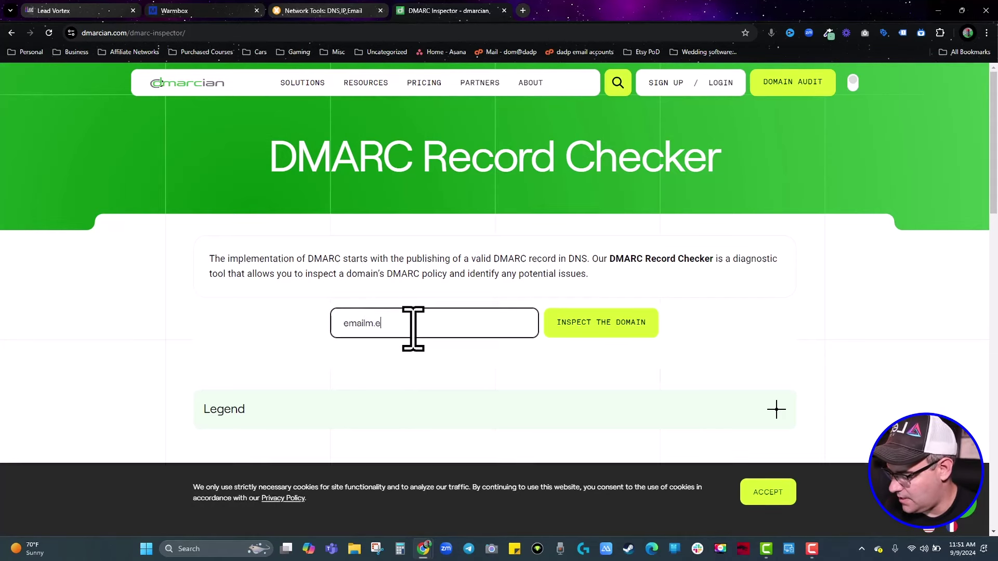
{"action": "type", "text": "arshot.info"}
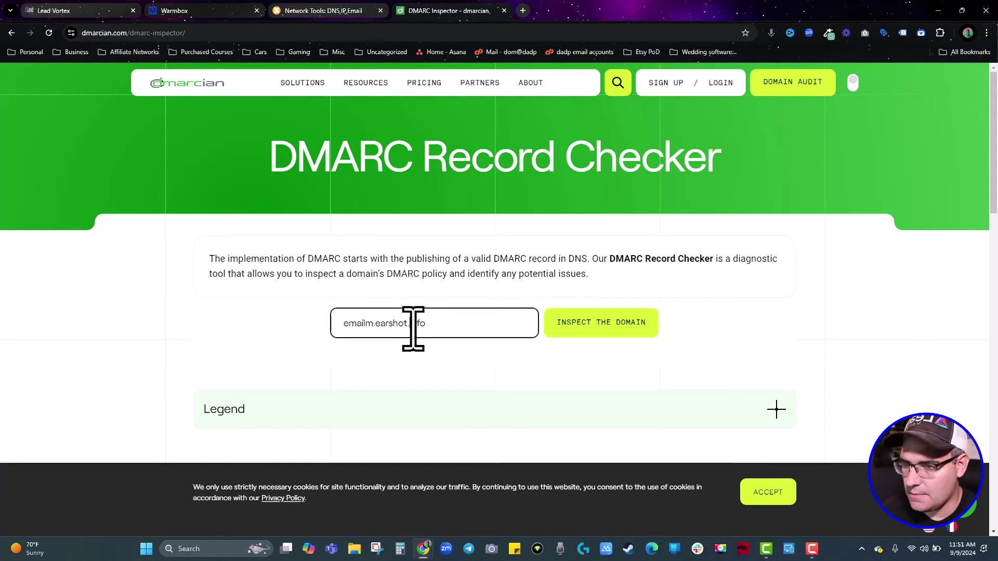
{"action": "left_click", "coordinate": [580, 324]}
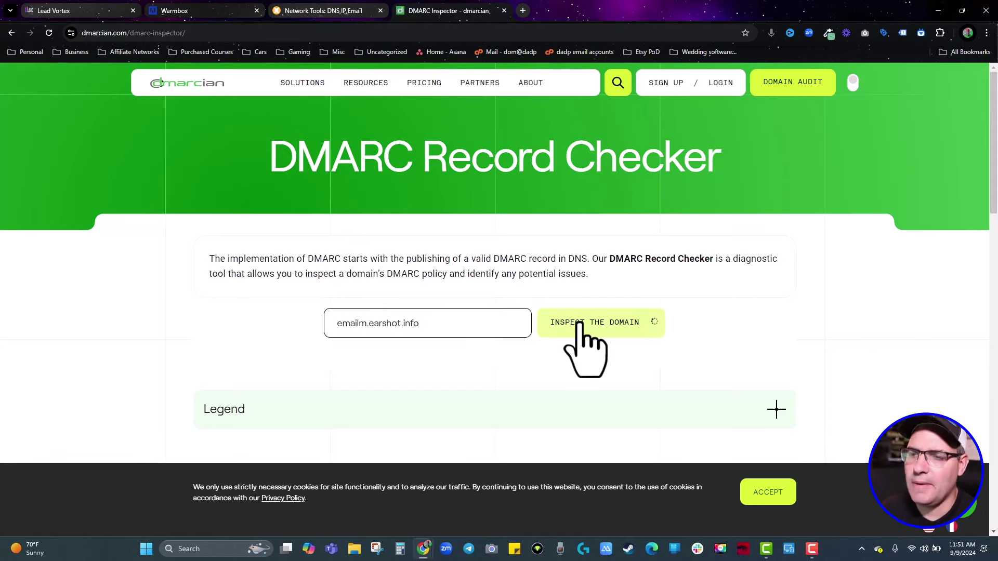
{"action": "scroll", "coordinate": [582, 332], "scroll_direction": "down", "scroll_amount": 5}
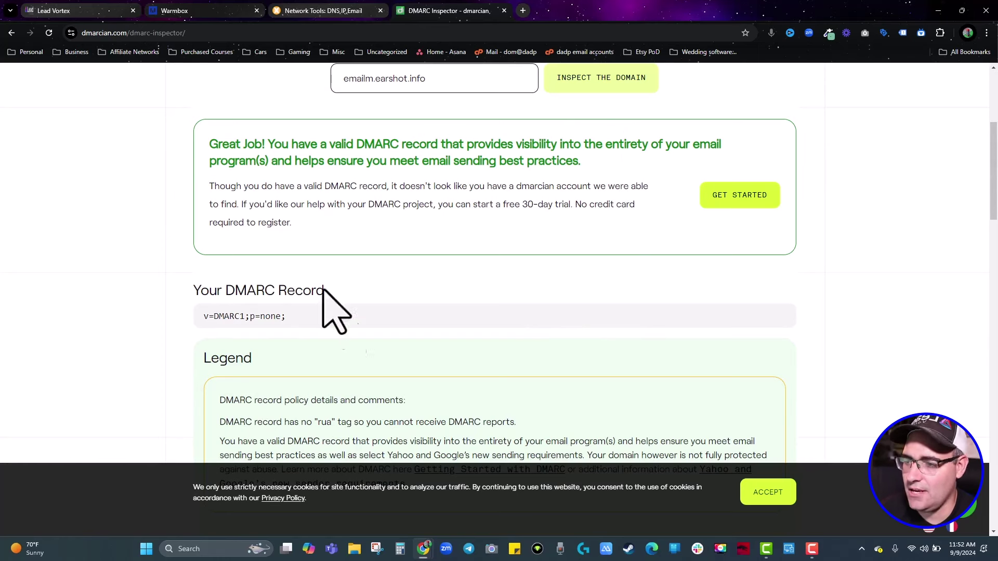
Highlight the v=DMARC1;p=none; record, then select the email's subject line in Lead Vortex
{"action": "left_click_drag", "start_coordinate": [301, 323], "coordinate": [167, 327]}
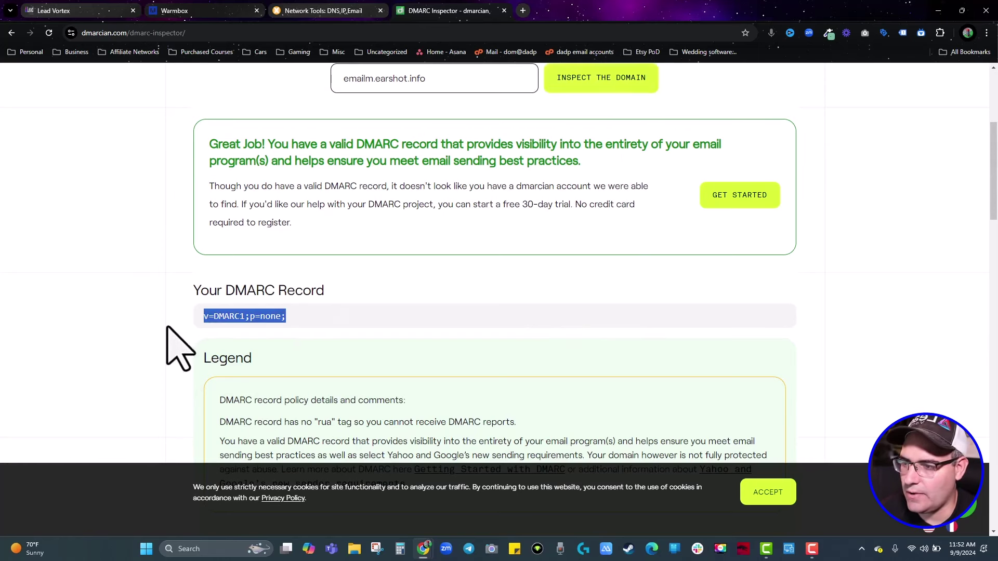
{"action": "left_click", "coordinate": [157, 367]}
{"action": "scroll", "coordinate": [156, 367], "scroll_direction": "up", "scroll_amount": 4}
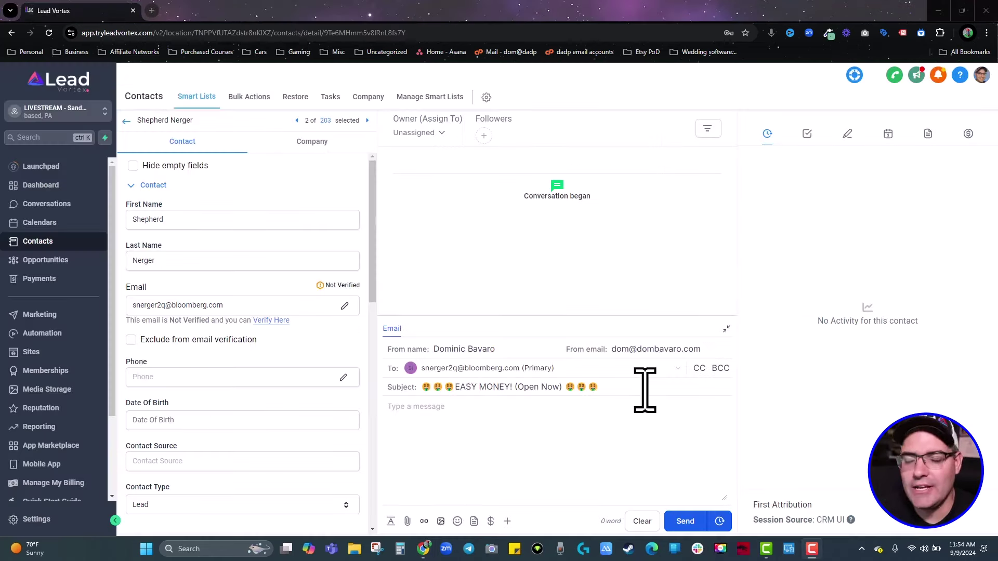
{"action": "left_click_drag", "start_coordinate": [602, 387], "coordinate": [334, 416]}
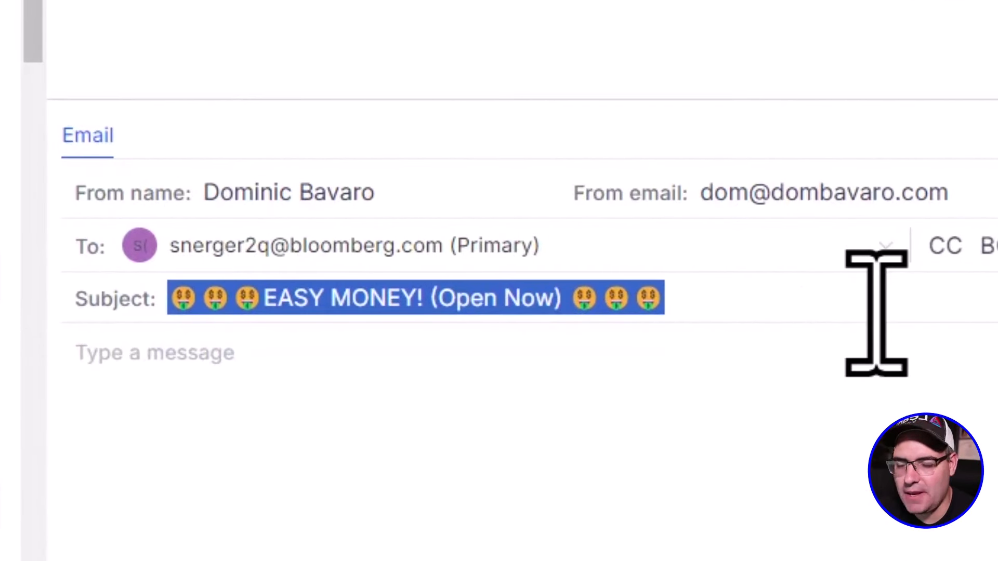
Try a checkmark emoji subject, then replace it with the pasted 'I thought you should see this...'
{"action": "left_click", "coordinate": [877, 311]}
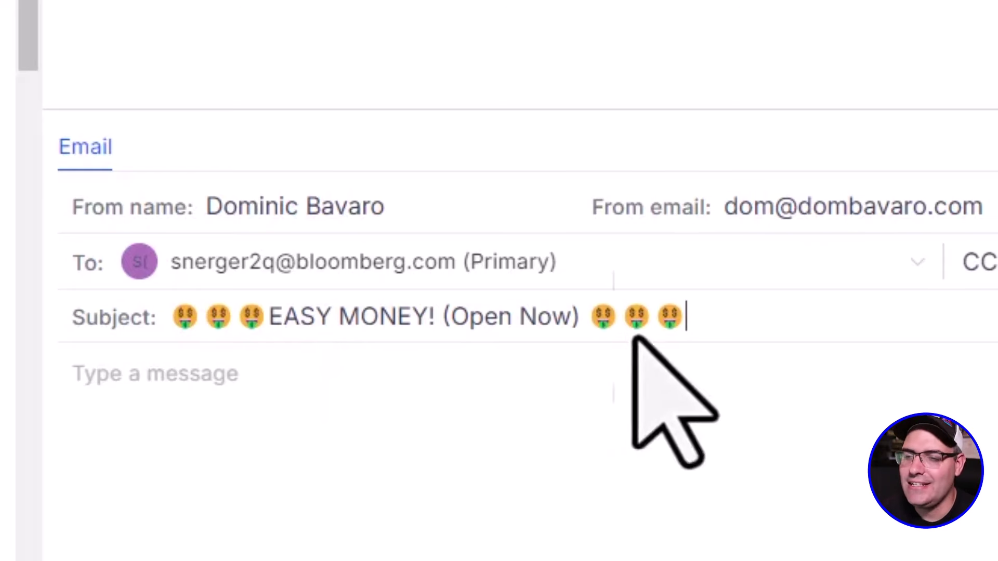
{"action": "left_click_drag", "start_coordinate": [709, 319], "coordinate": [112, 347]}
{"action": "key", "text": "super+period"}
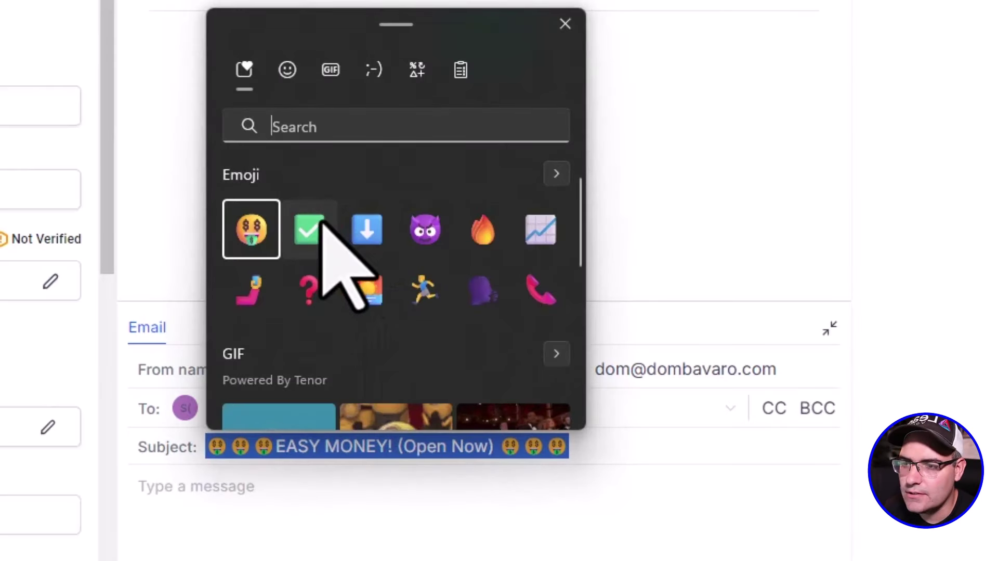
{"action": "left_click", "coordinate": [311, 229]}
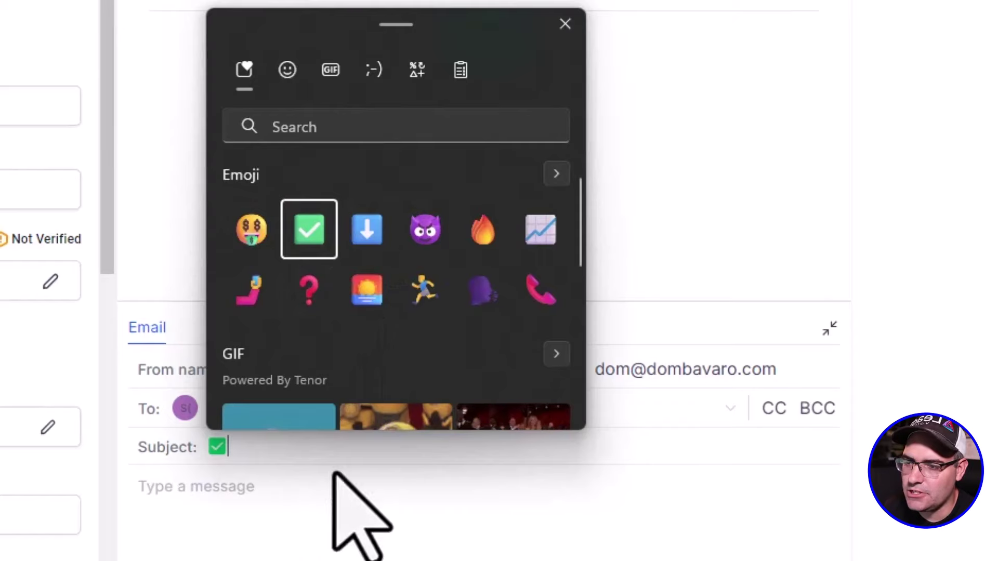
{"action": "key", "text": "Escape"}
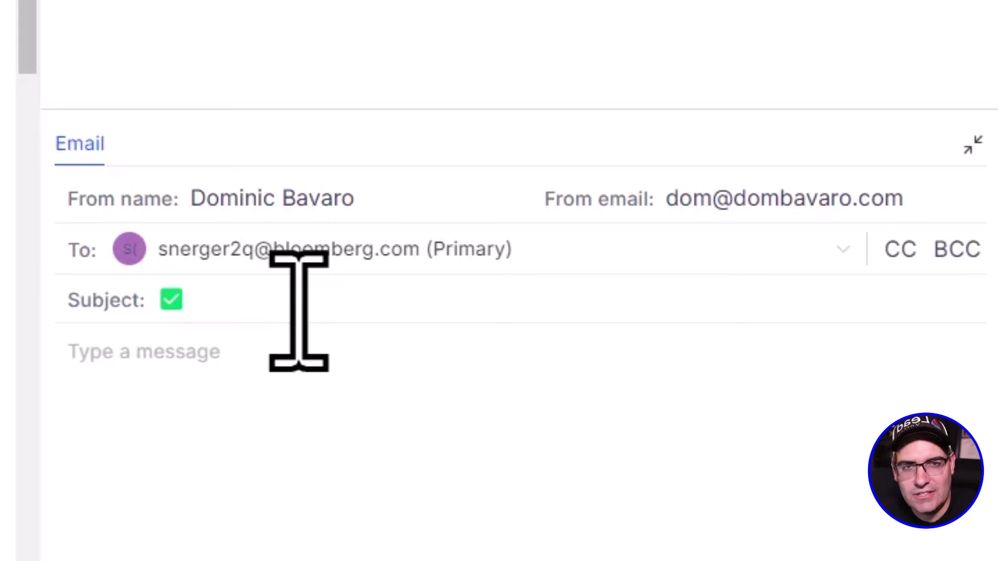
{"action": "key", "text": "BackSpace"}
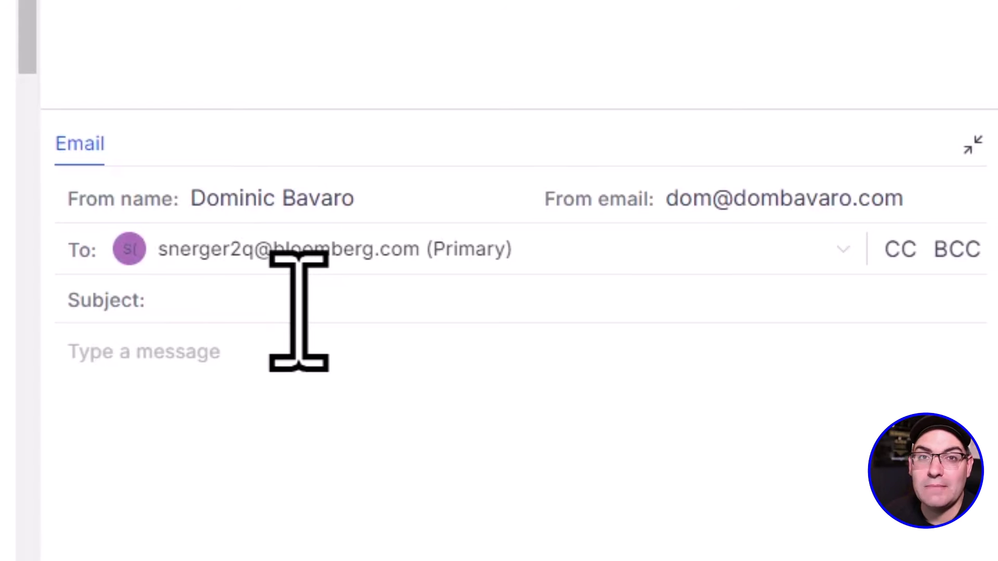
{"action": "type", "text": "I thought you should see this..."}
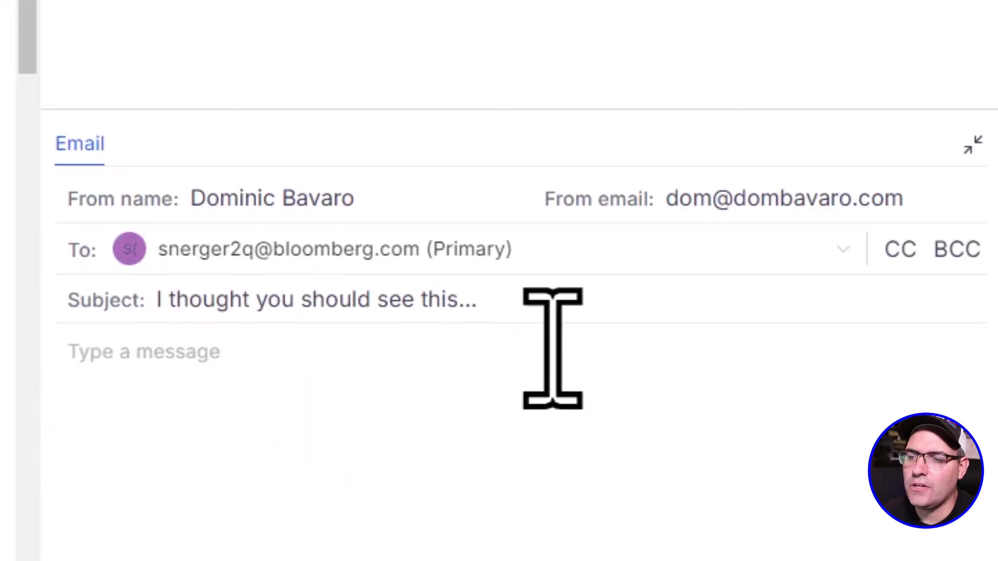